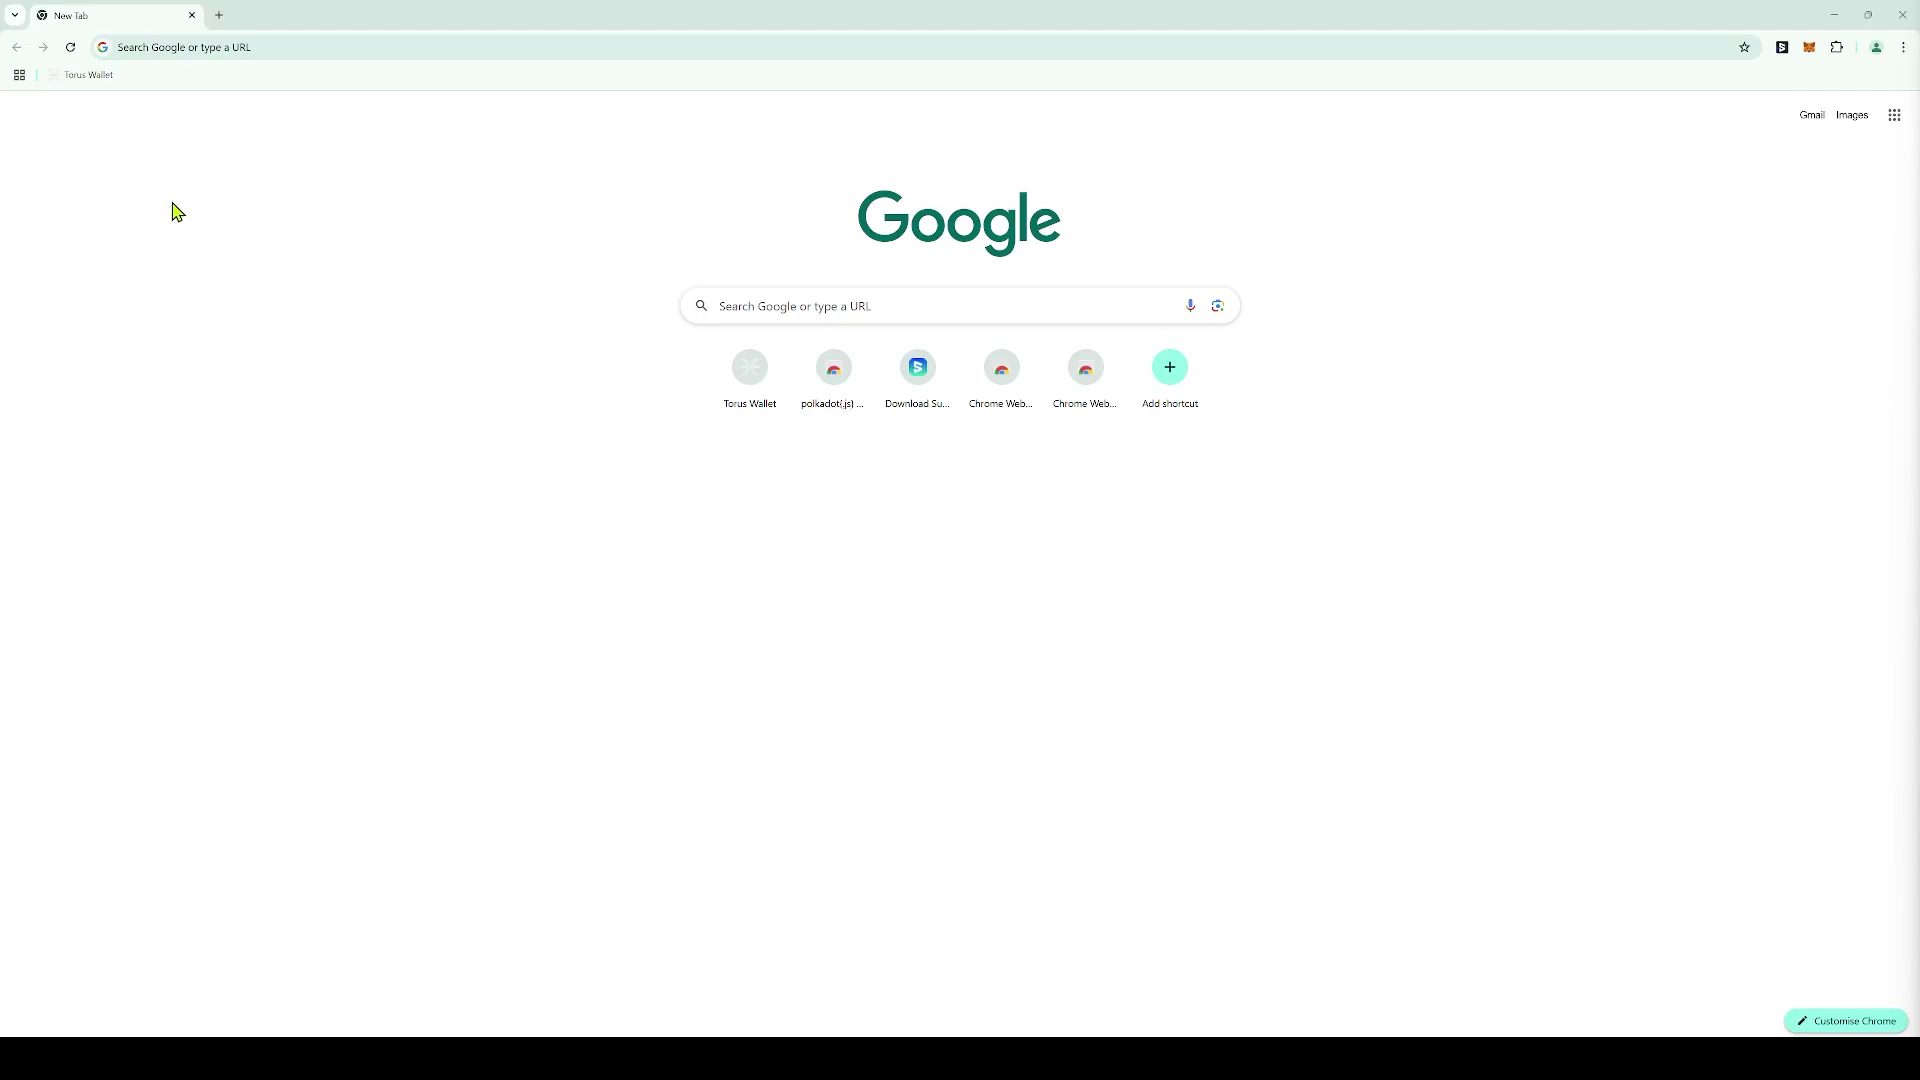
# Open the Torus Wallet site from the bookmarks bar
pyautogui.click(104, 79)
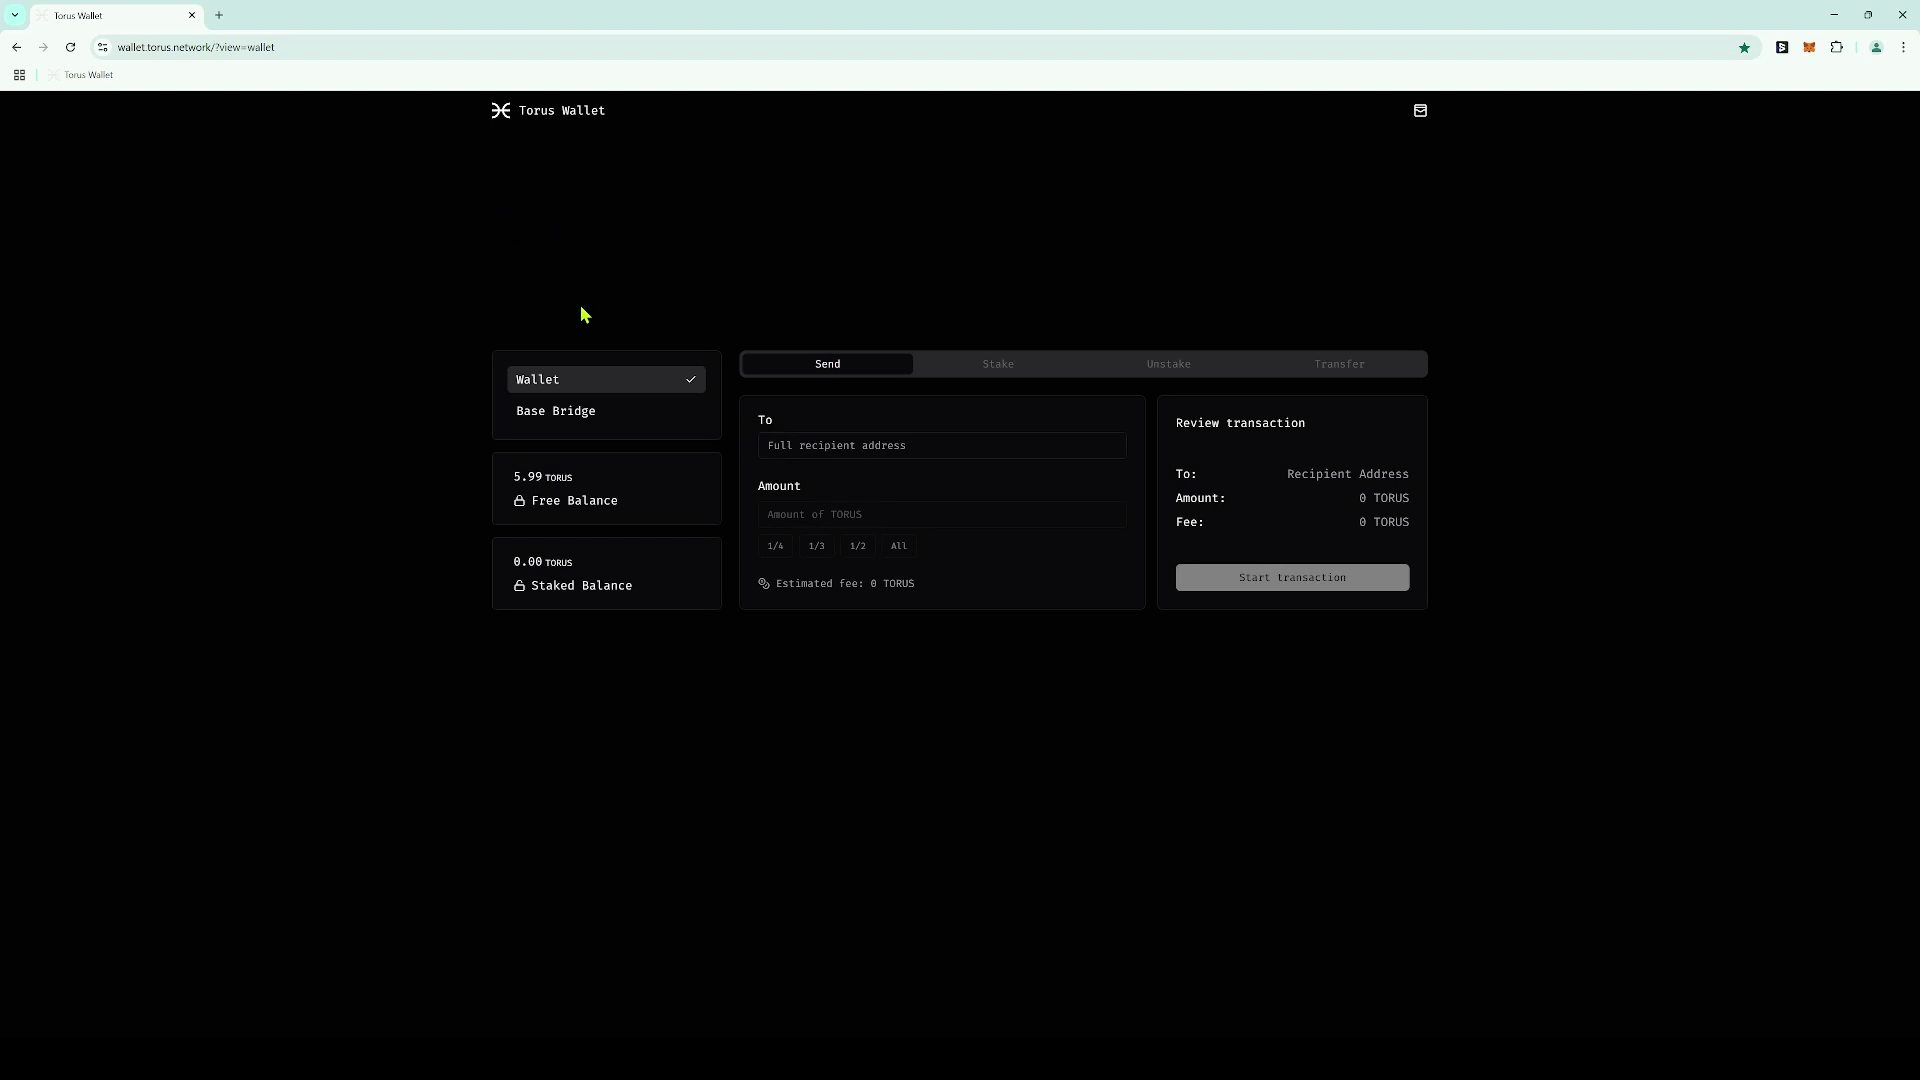
# Go to Torus Wallet's Base Bridge page and show the MetaMask wallet overview
pyautogui.click(566, 424)
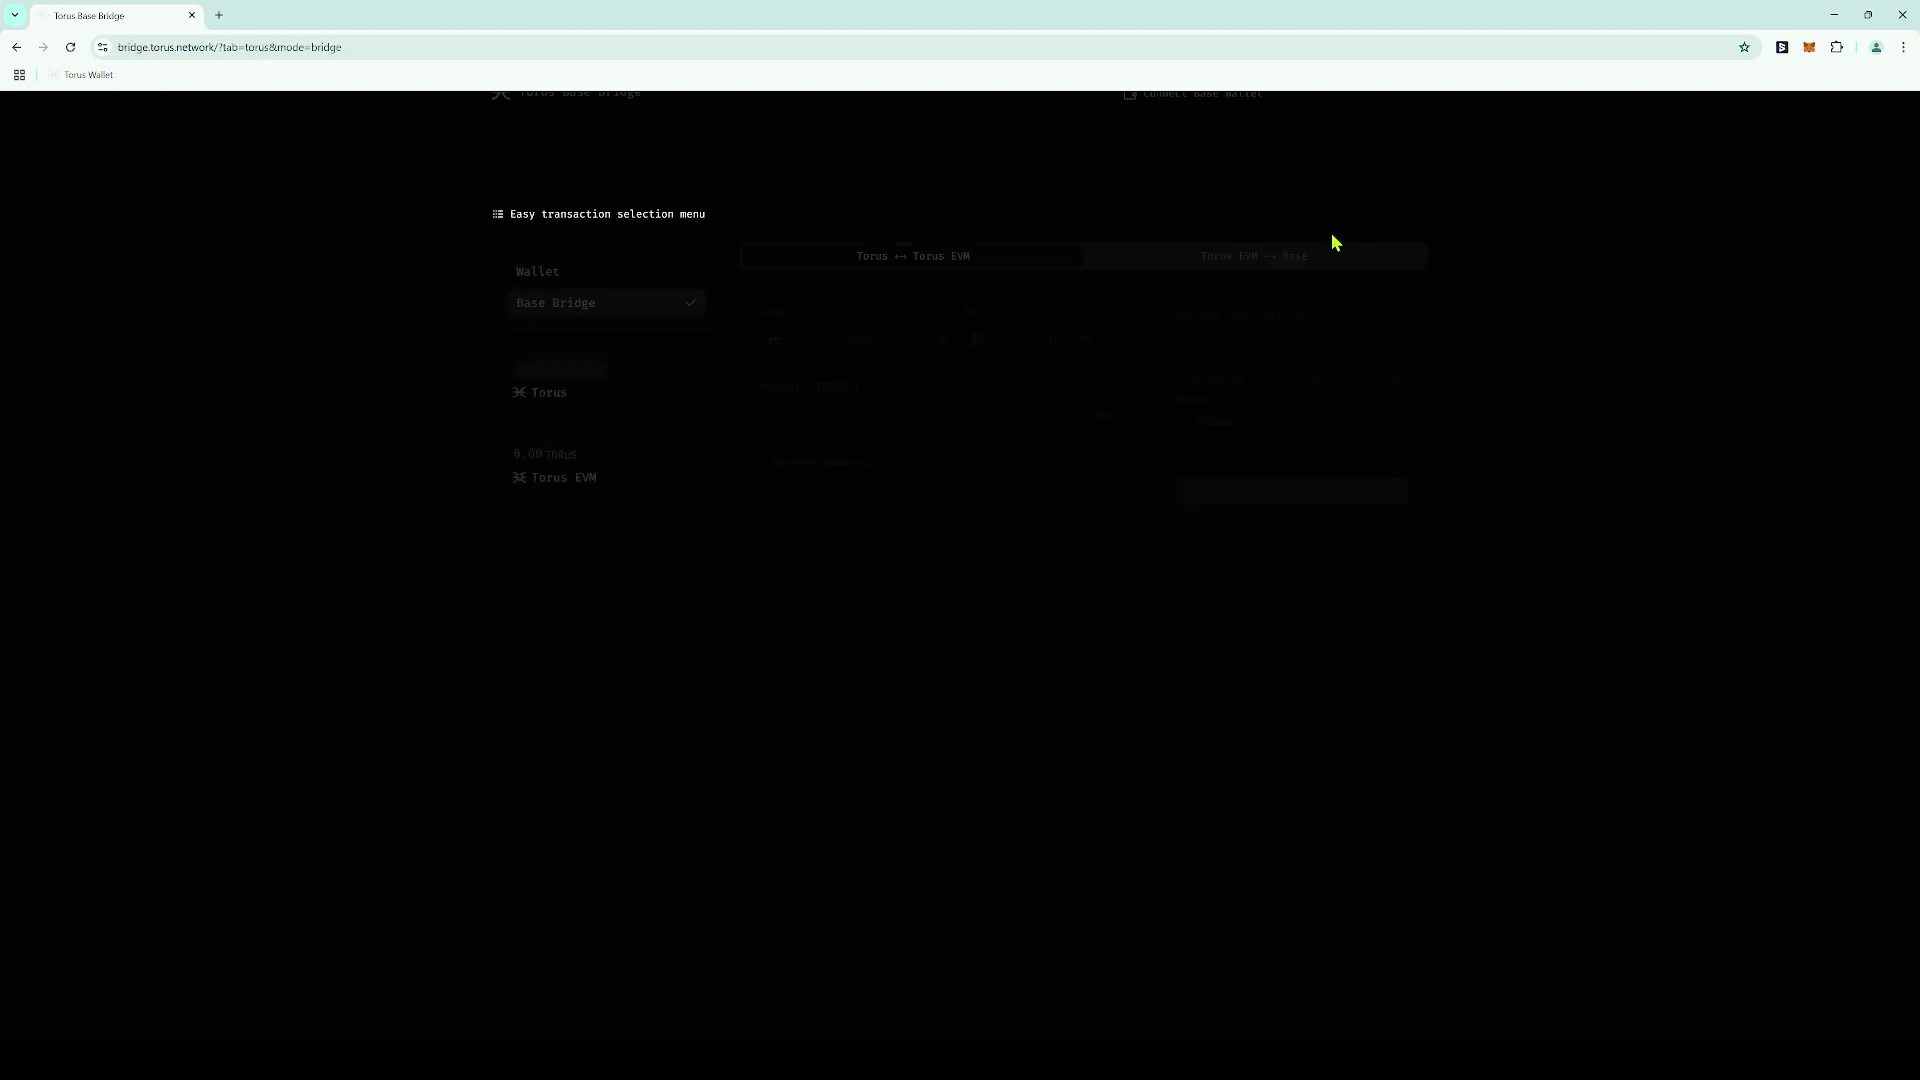
pyautogui.click(1811, 50)
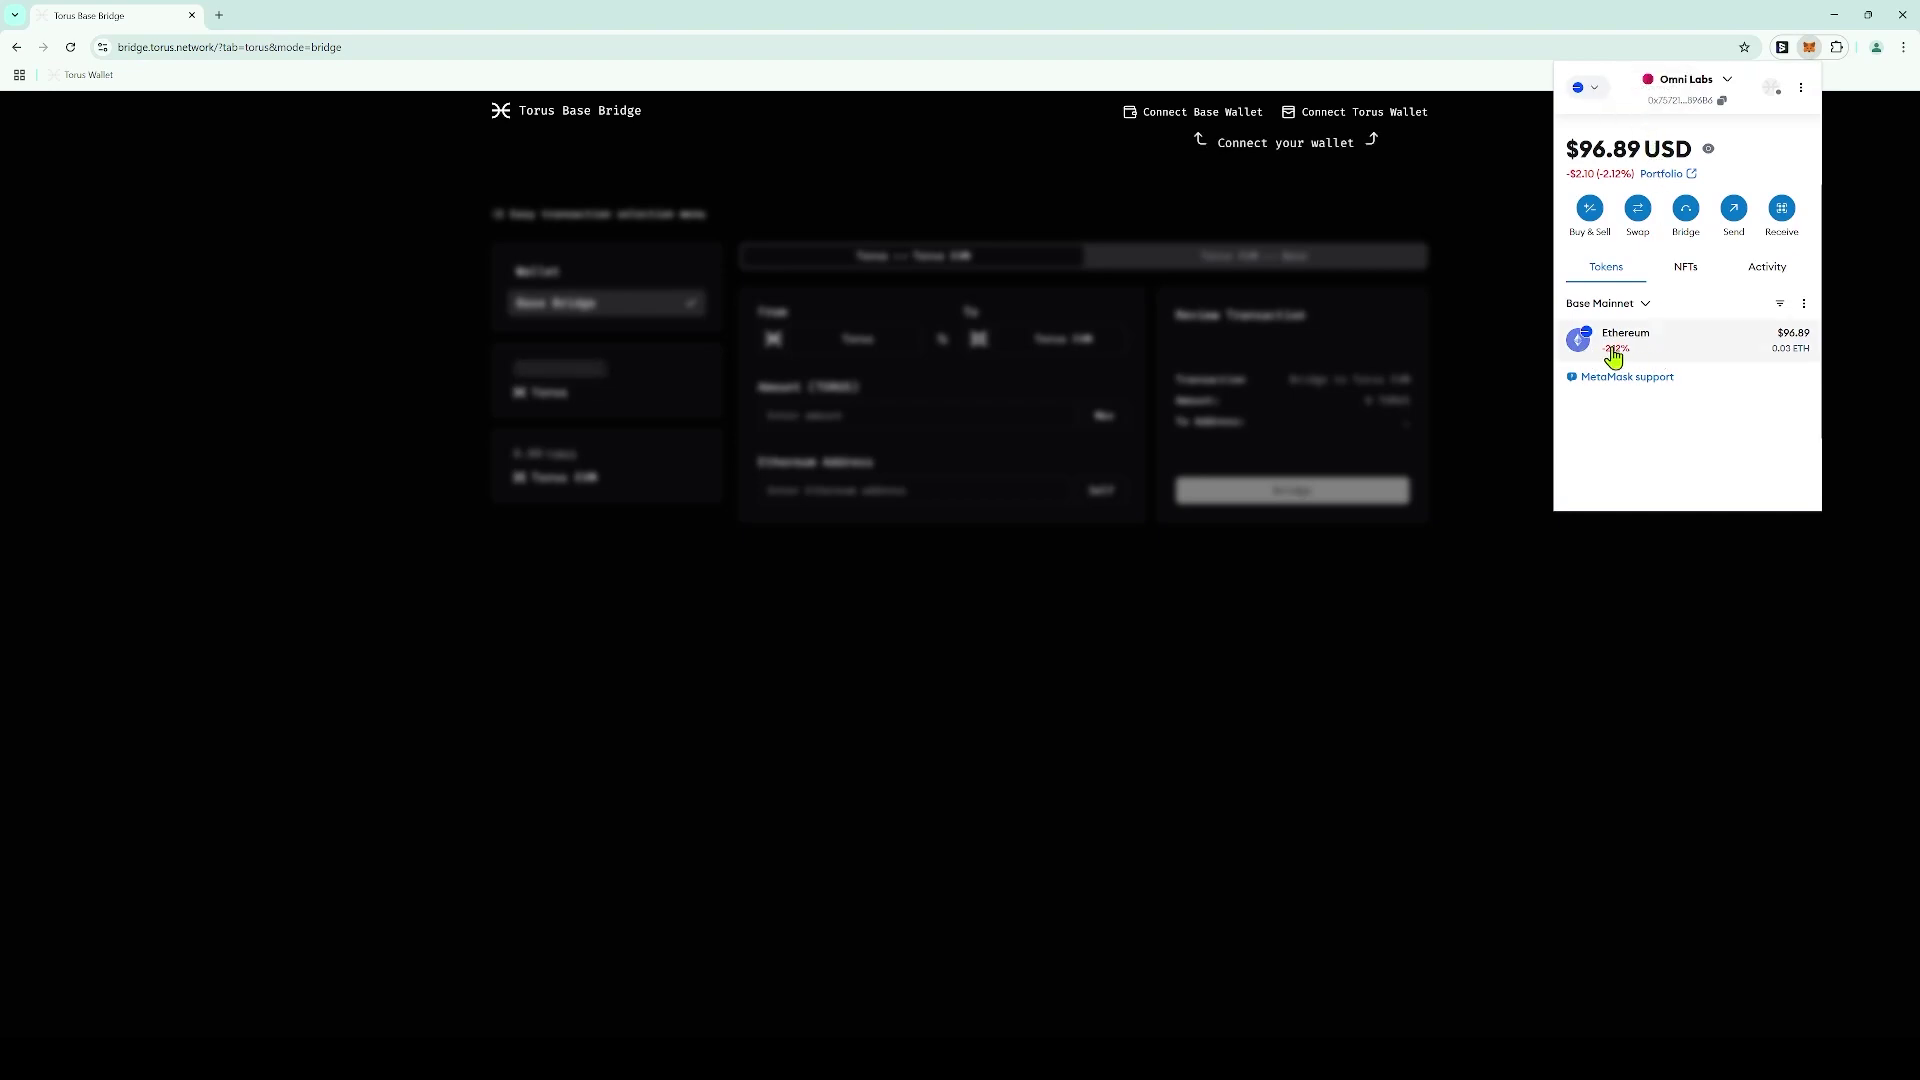
# Dismiss MetaMask and connect the Torus wallet account to the bridge
pyautogui.click(1596, 611)
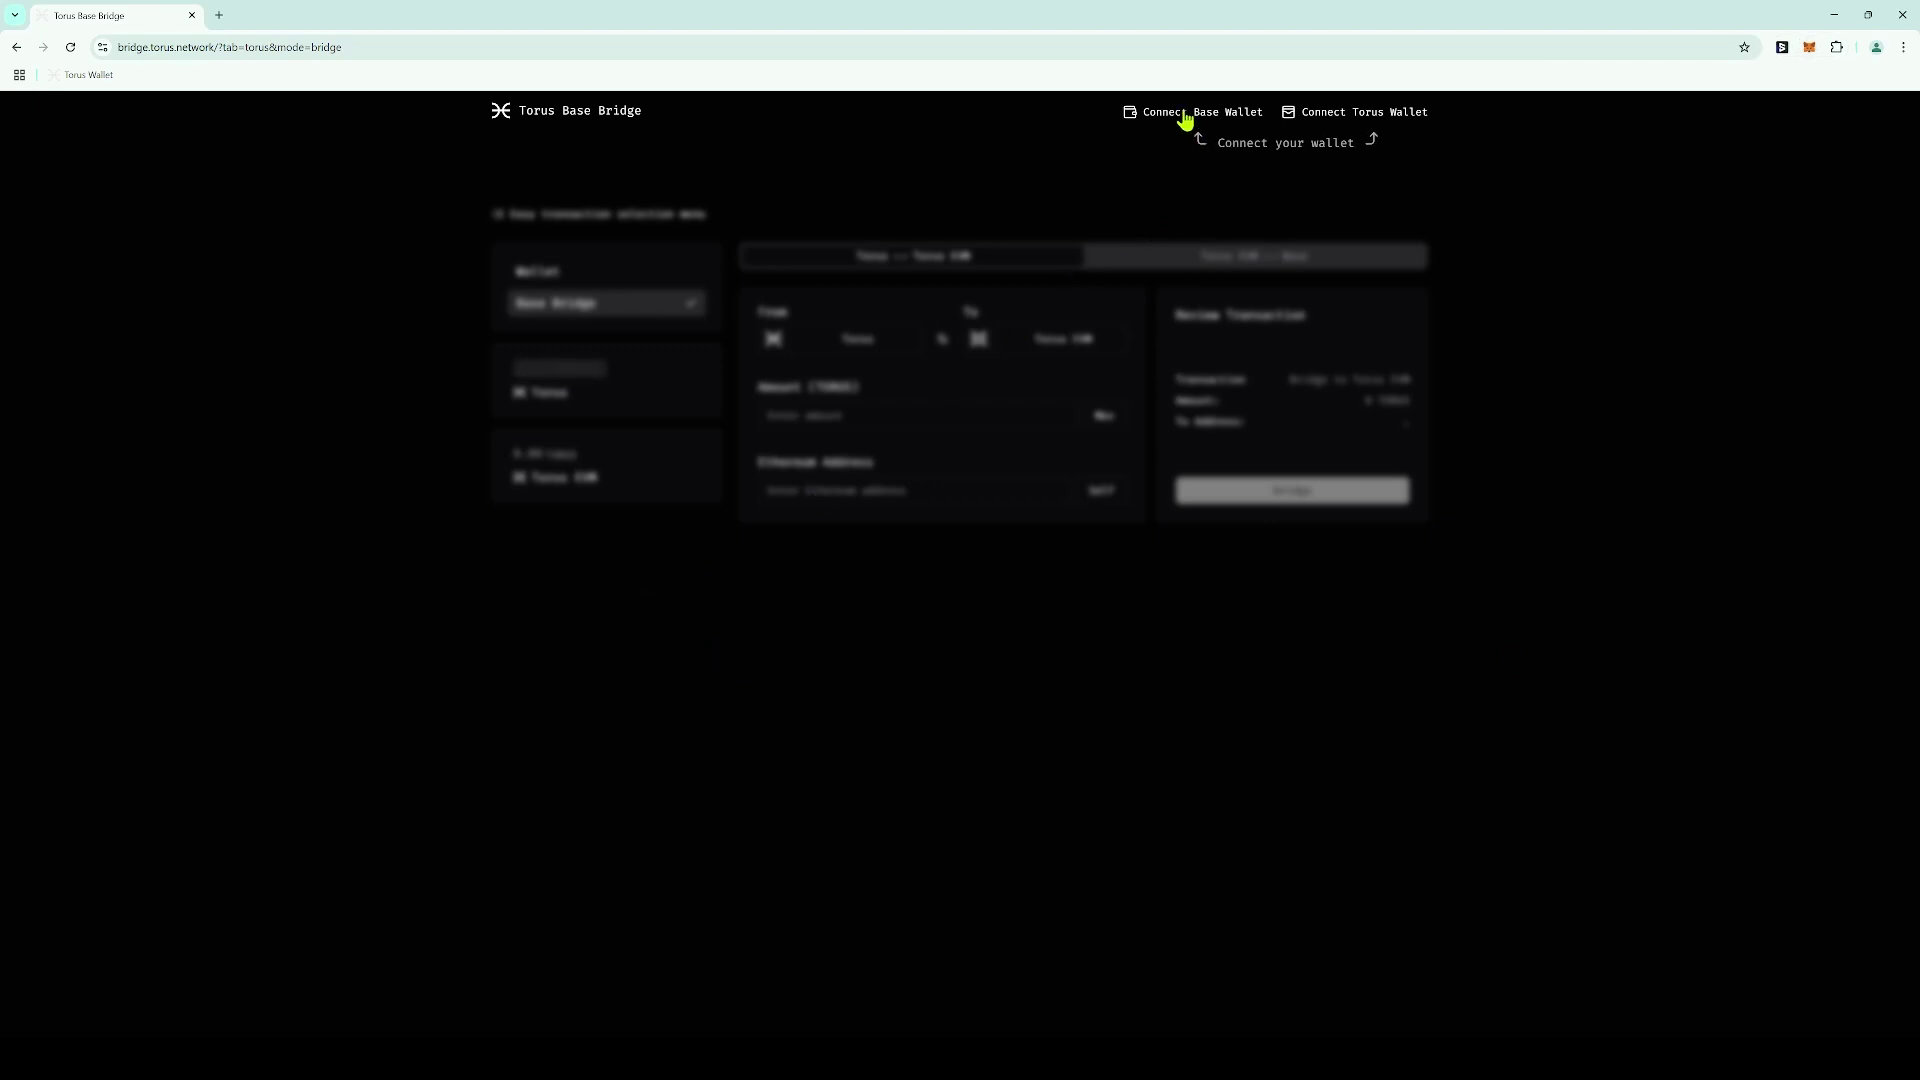
pyautogui.click(1322, 115)
pyautogui.click(1307, 178)
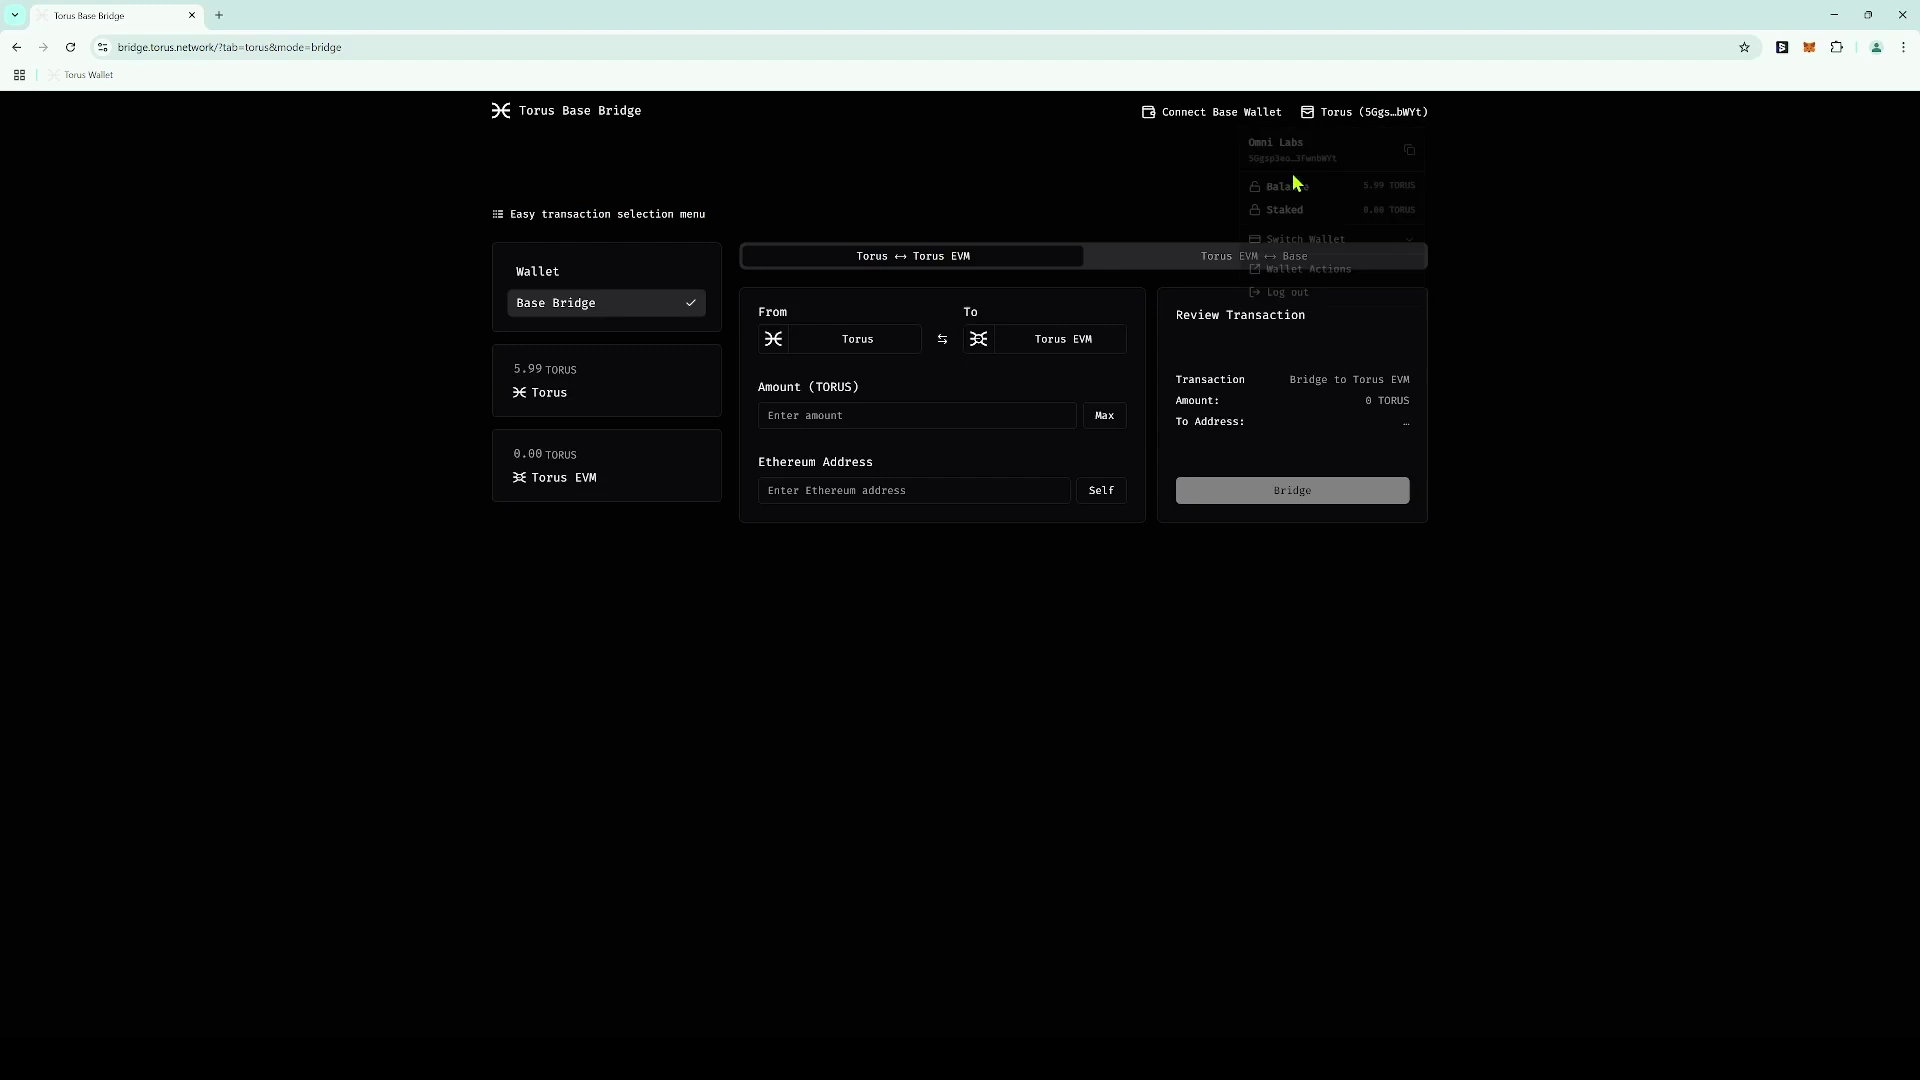
# Connect MetaMask as the Base wallet and approve the site connection
pyautogui.click(1210, 114)
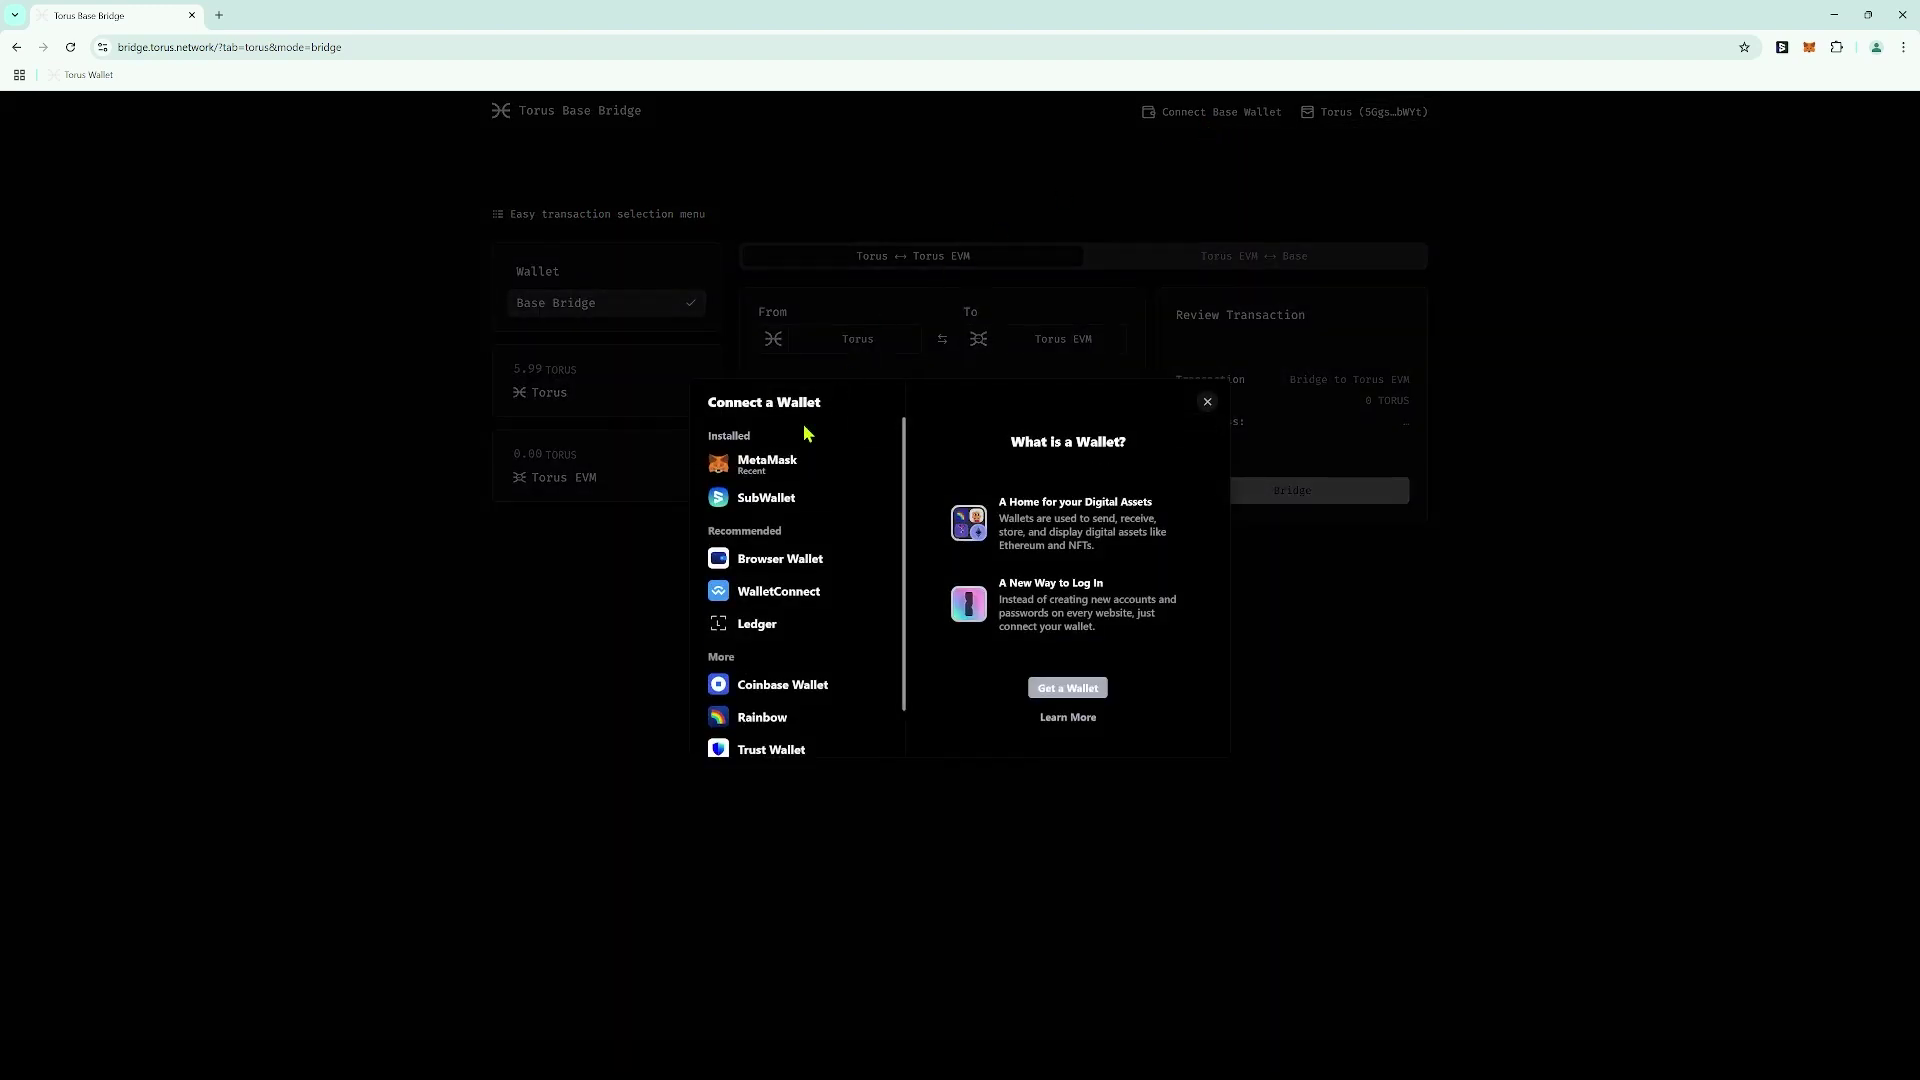
pyautogui.click(760, 468)
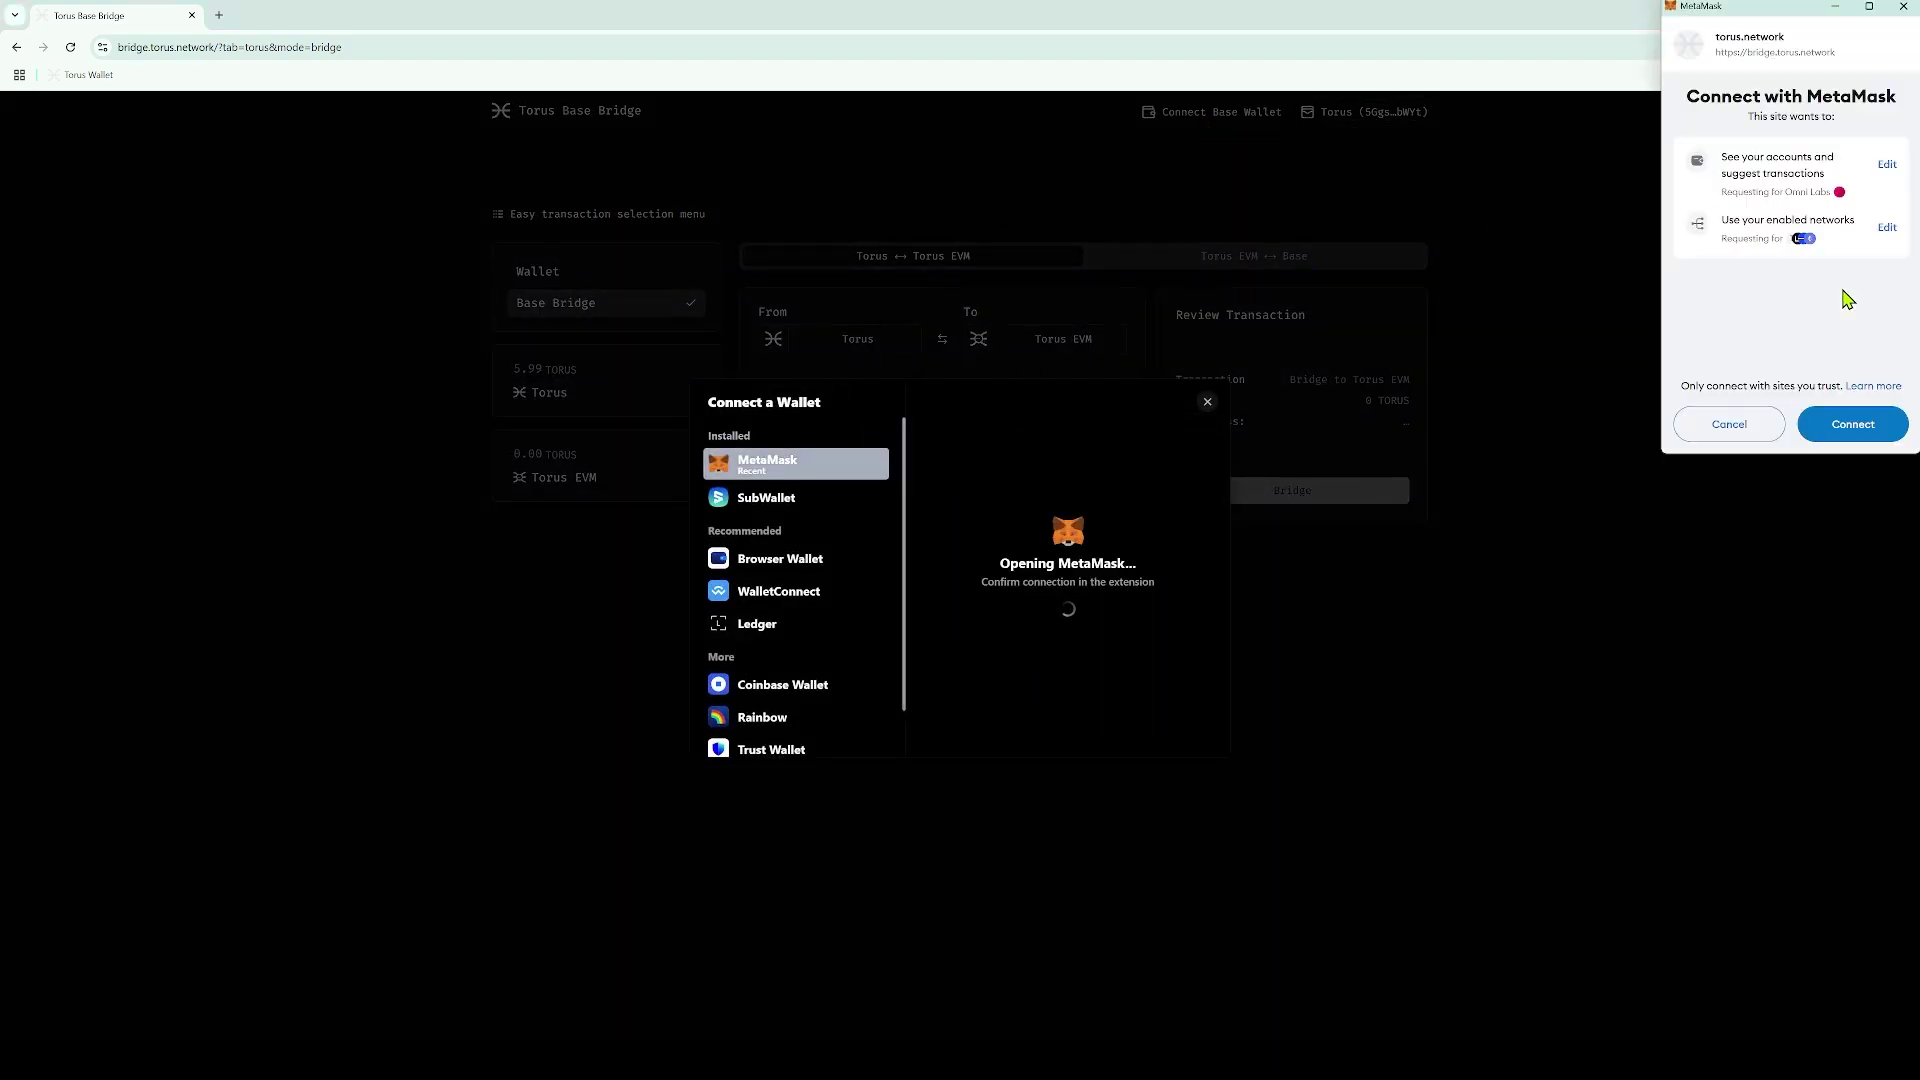
pyautogui.click(1845, 425)
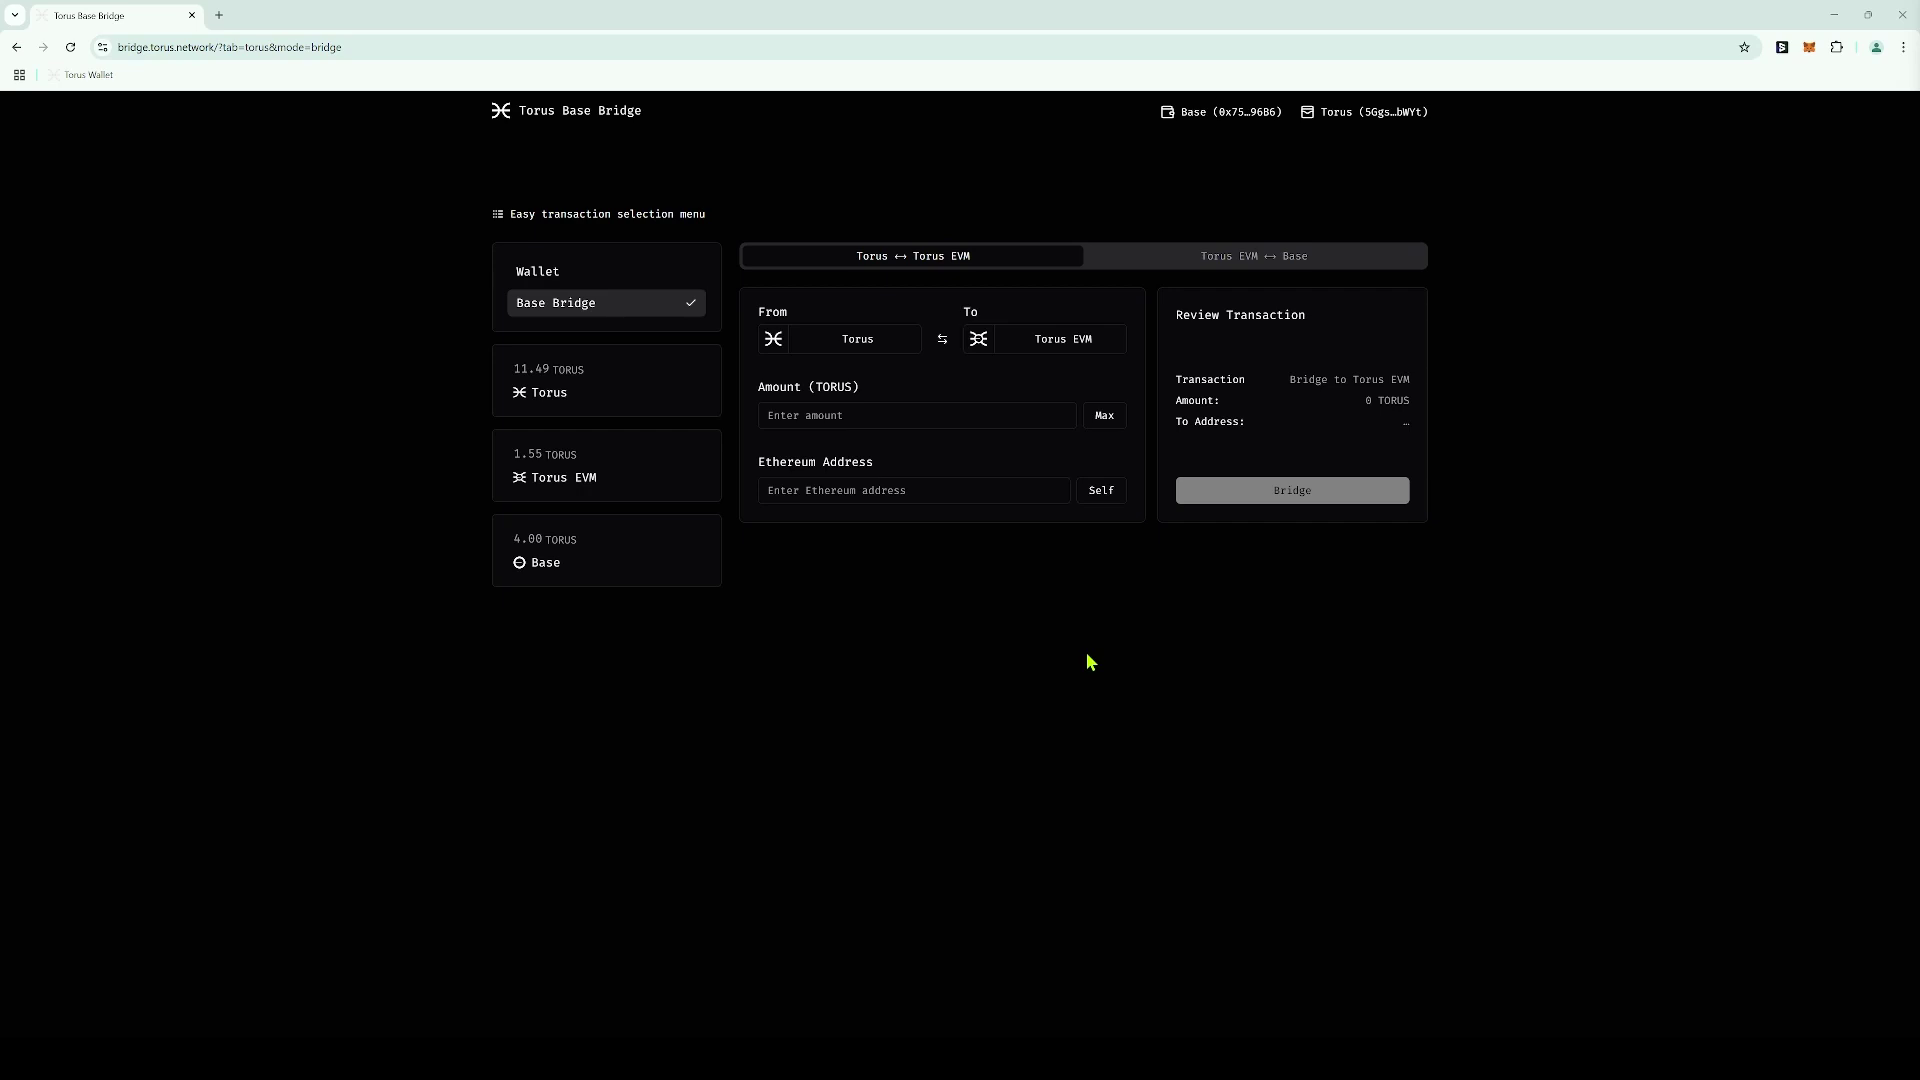
# Bridge 2 TORUS from Torus to Torus EVM to your own address, approving in SubWallet
pyautogui.click(630, 218)
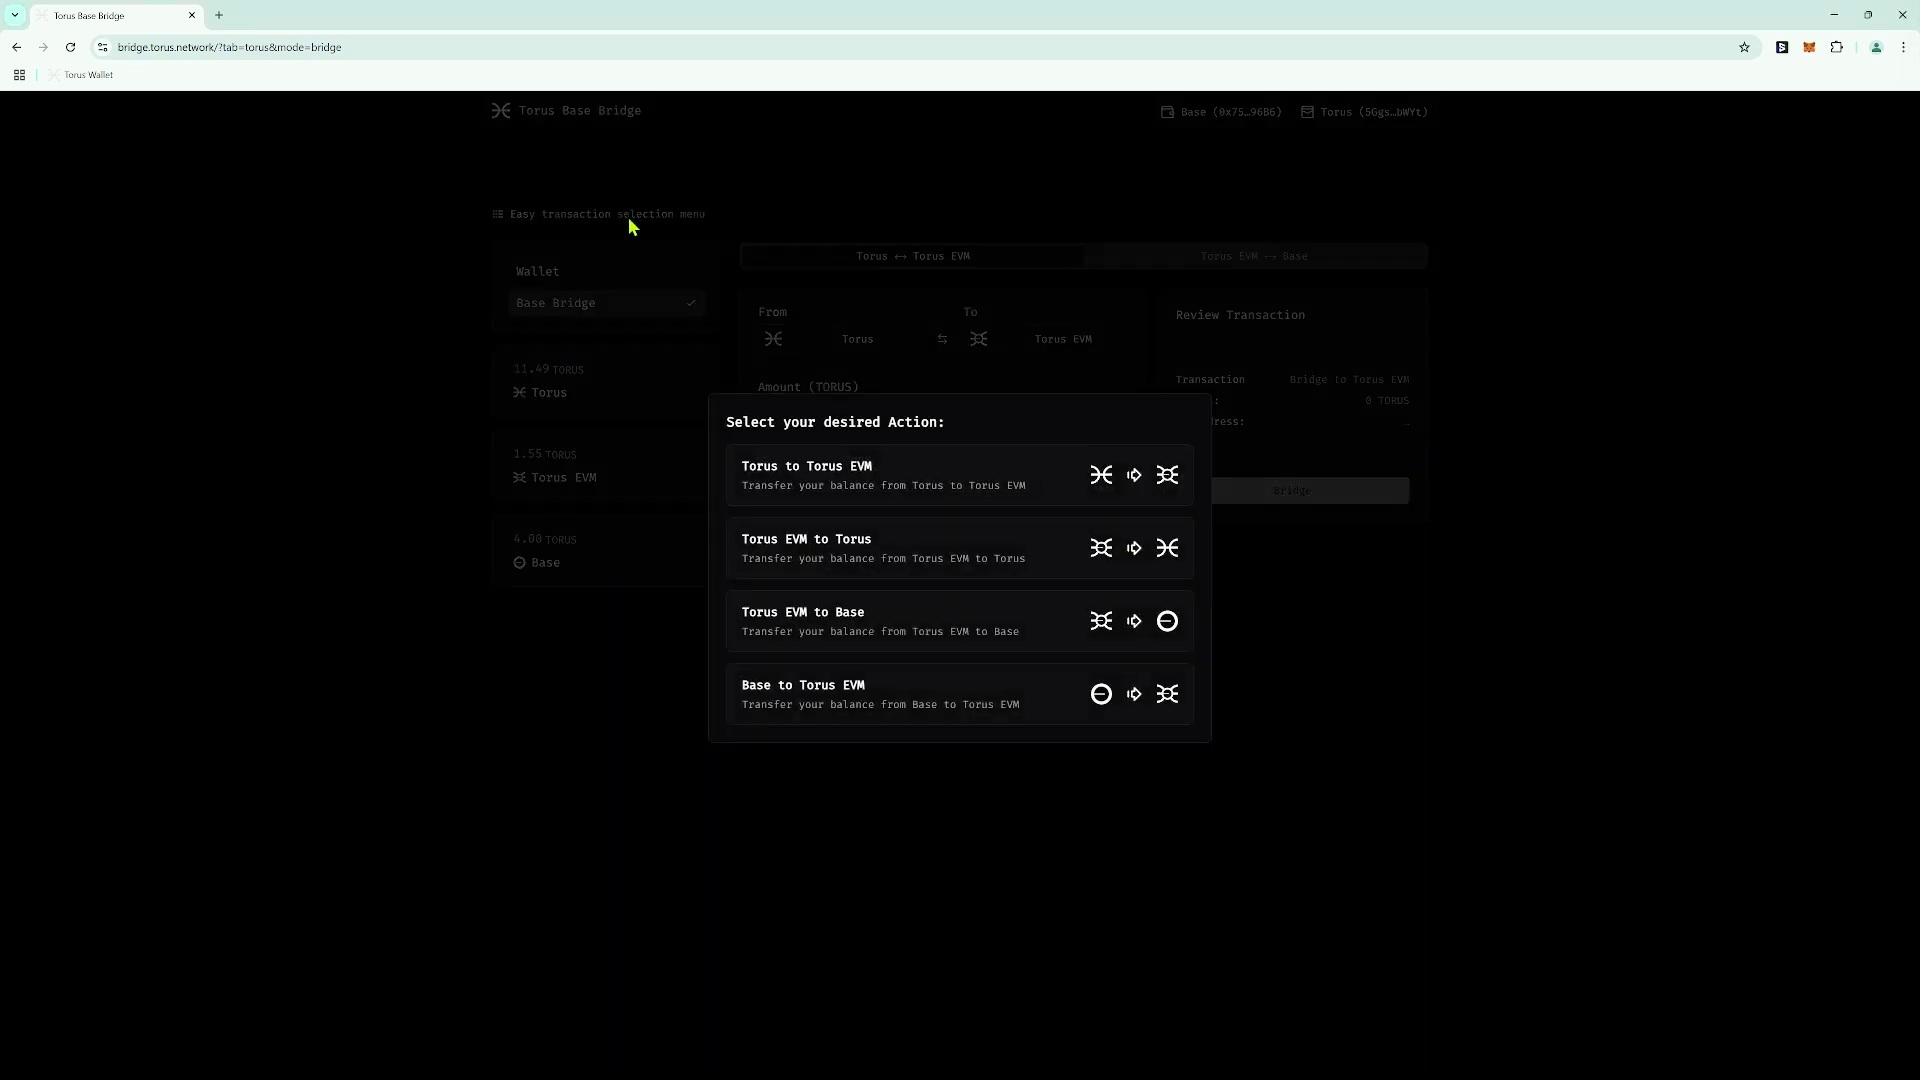
pyautogui.click(866, 485)
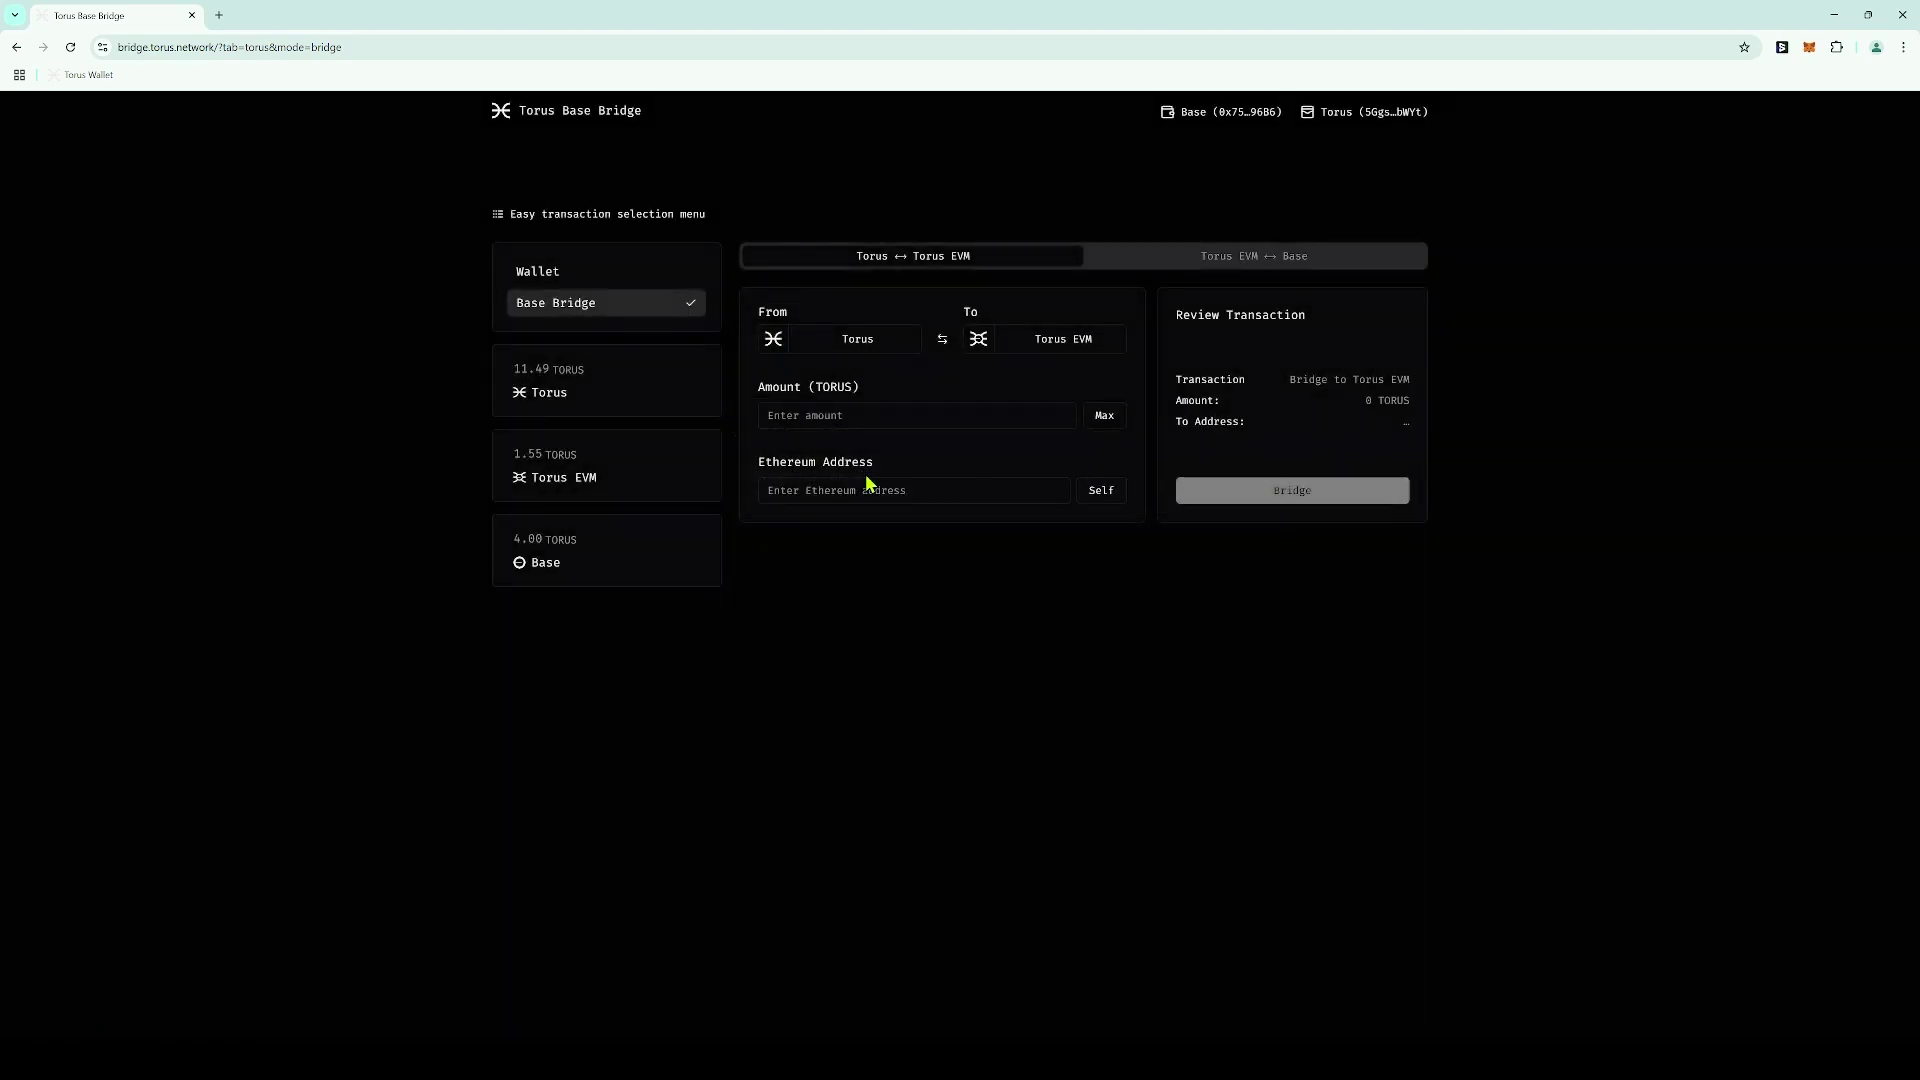
pyautogui.click(907, 418)
pyautogui.write('2')
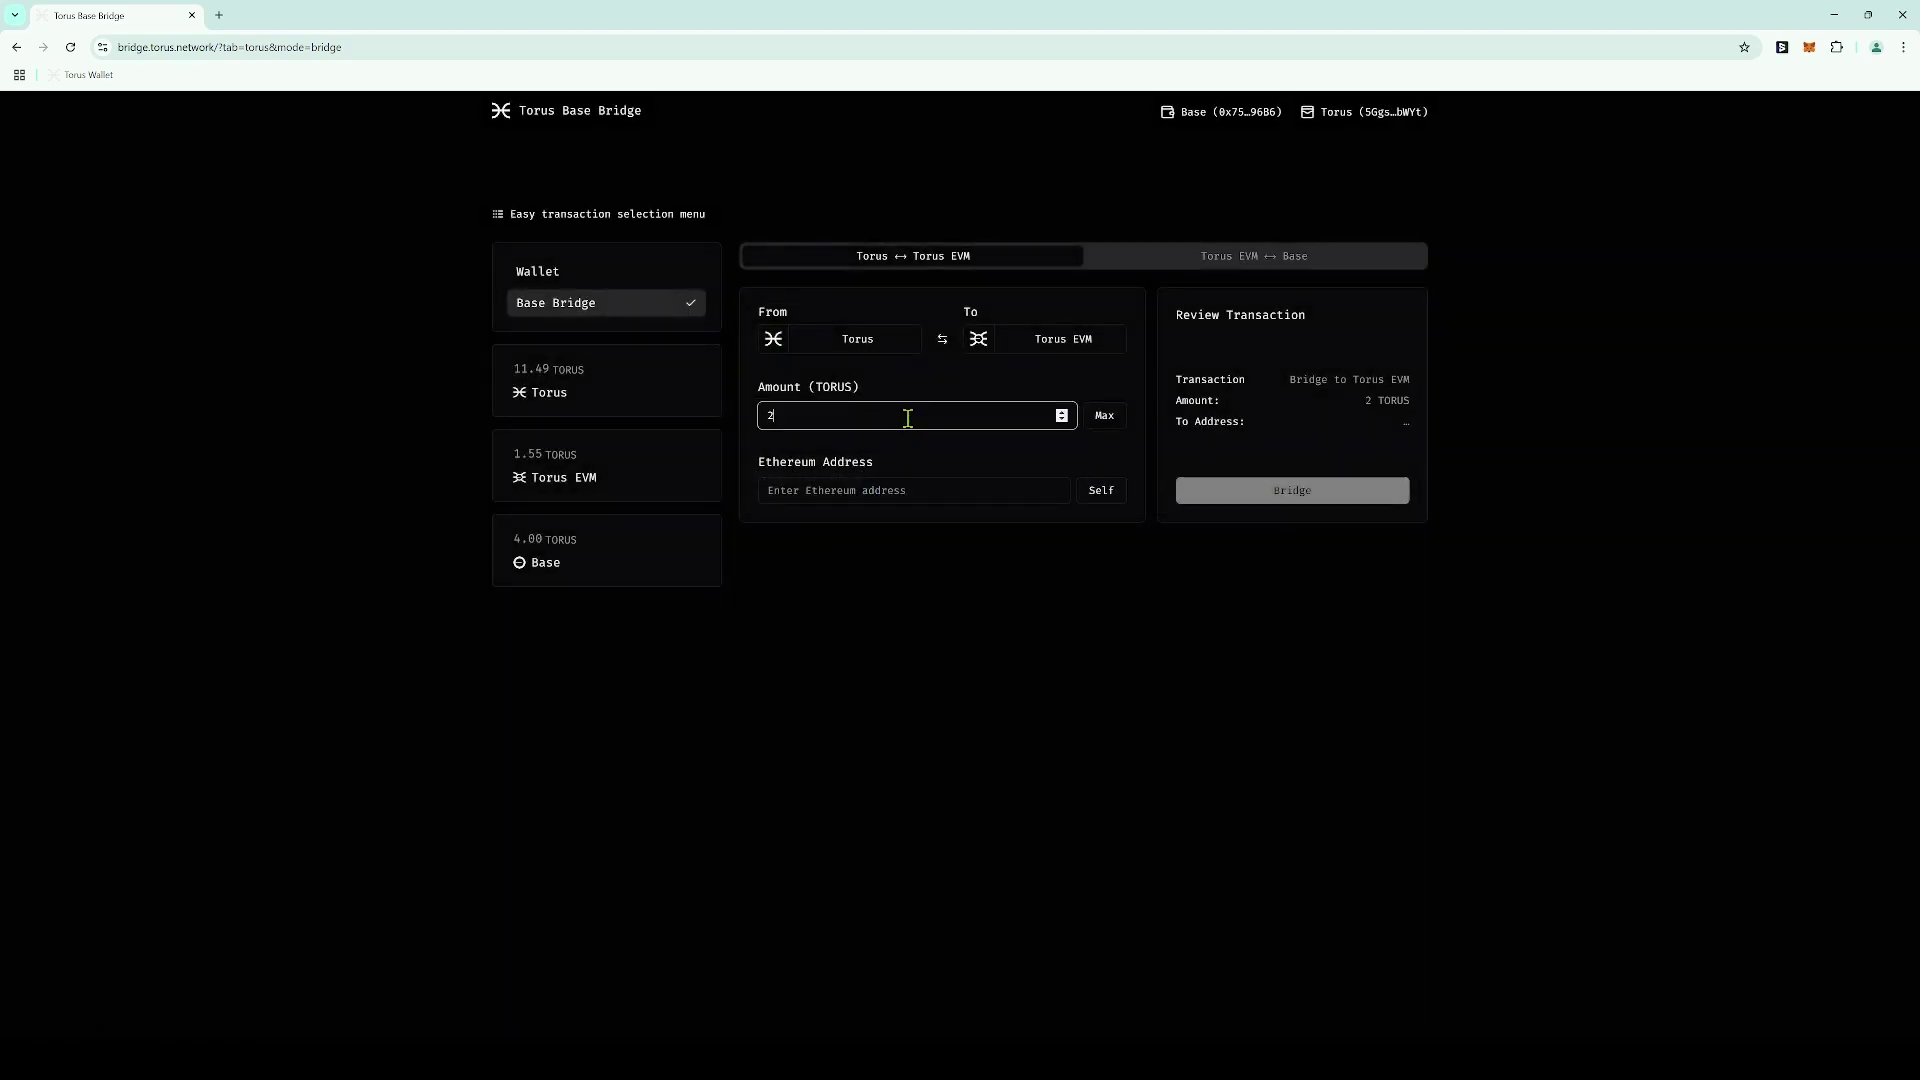
pyautogui.click(1097, 505)
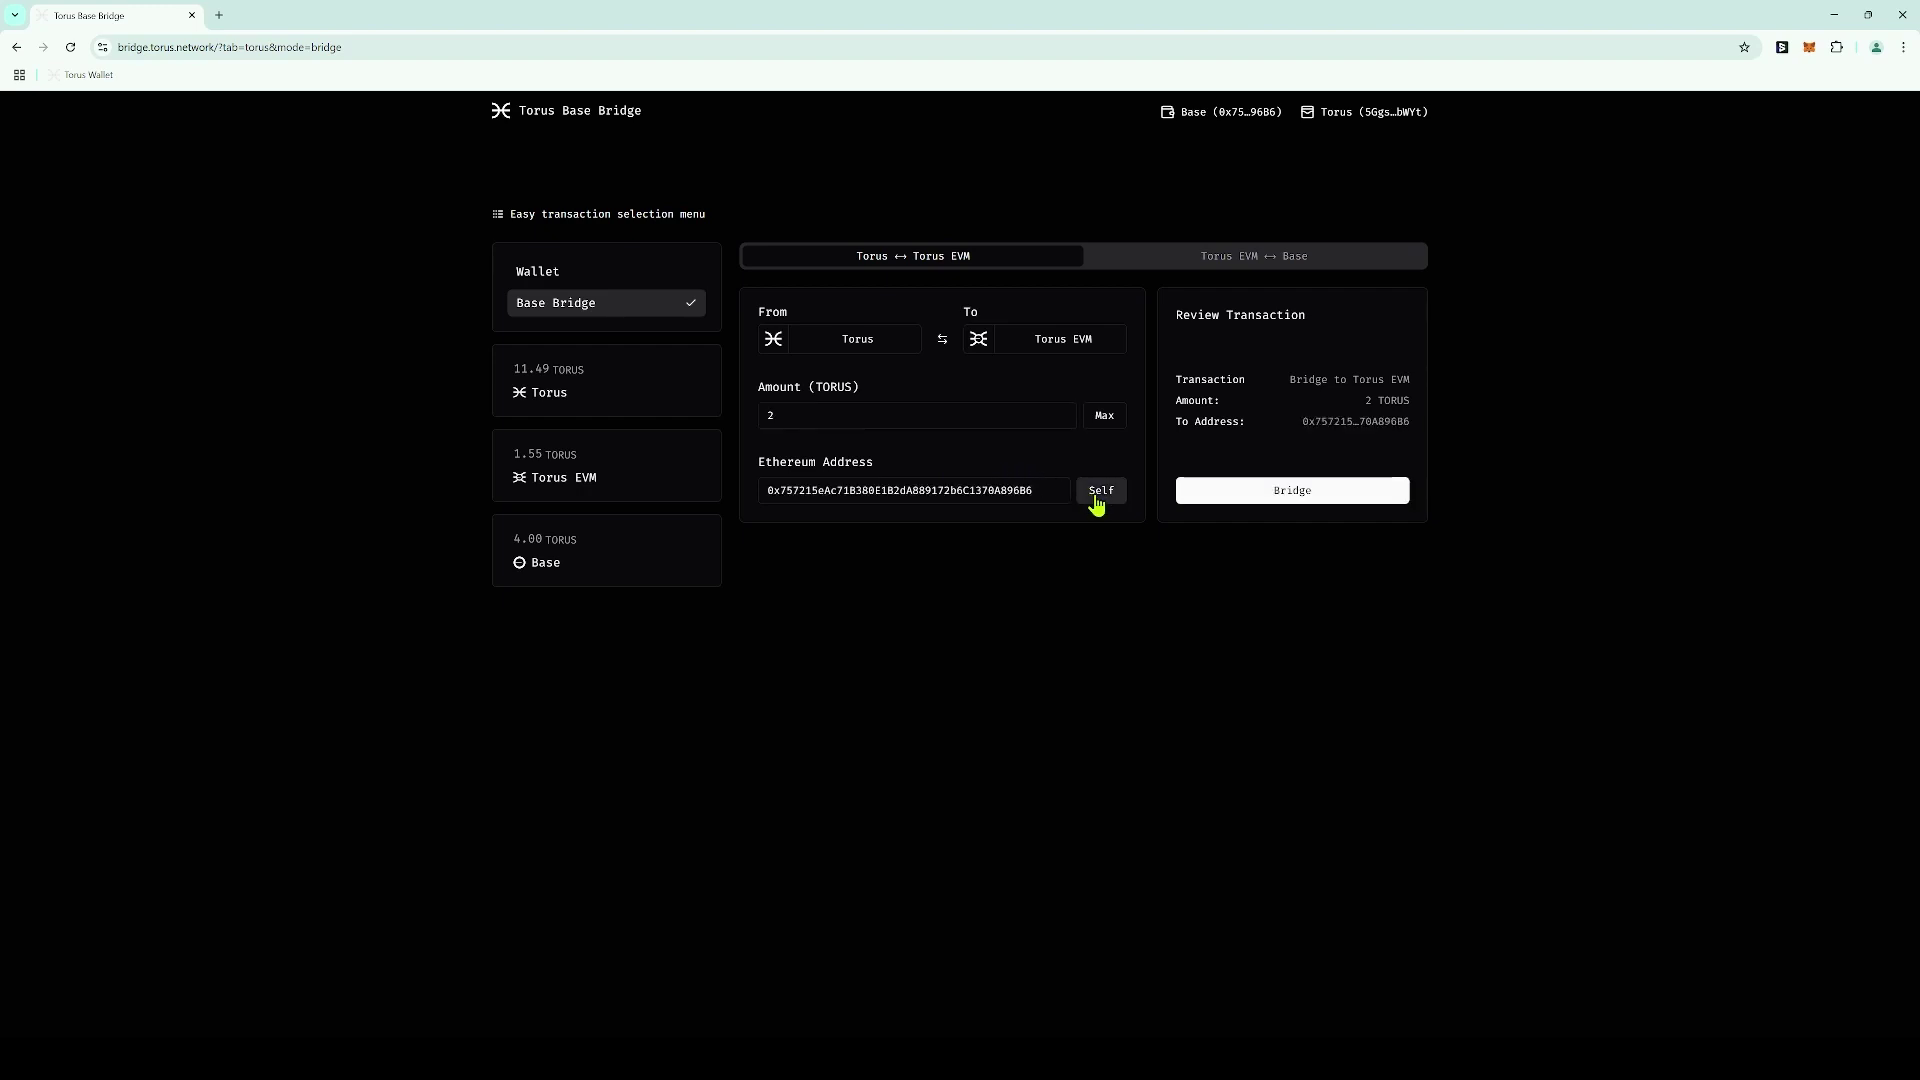
pyautogui.click(1255, 503)
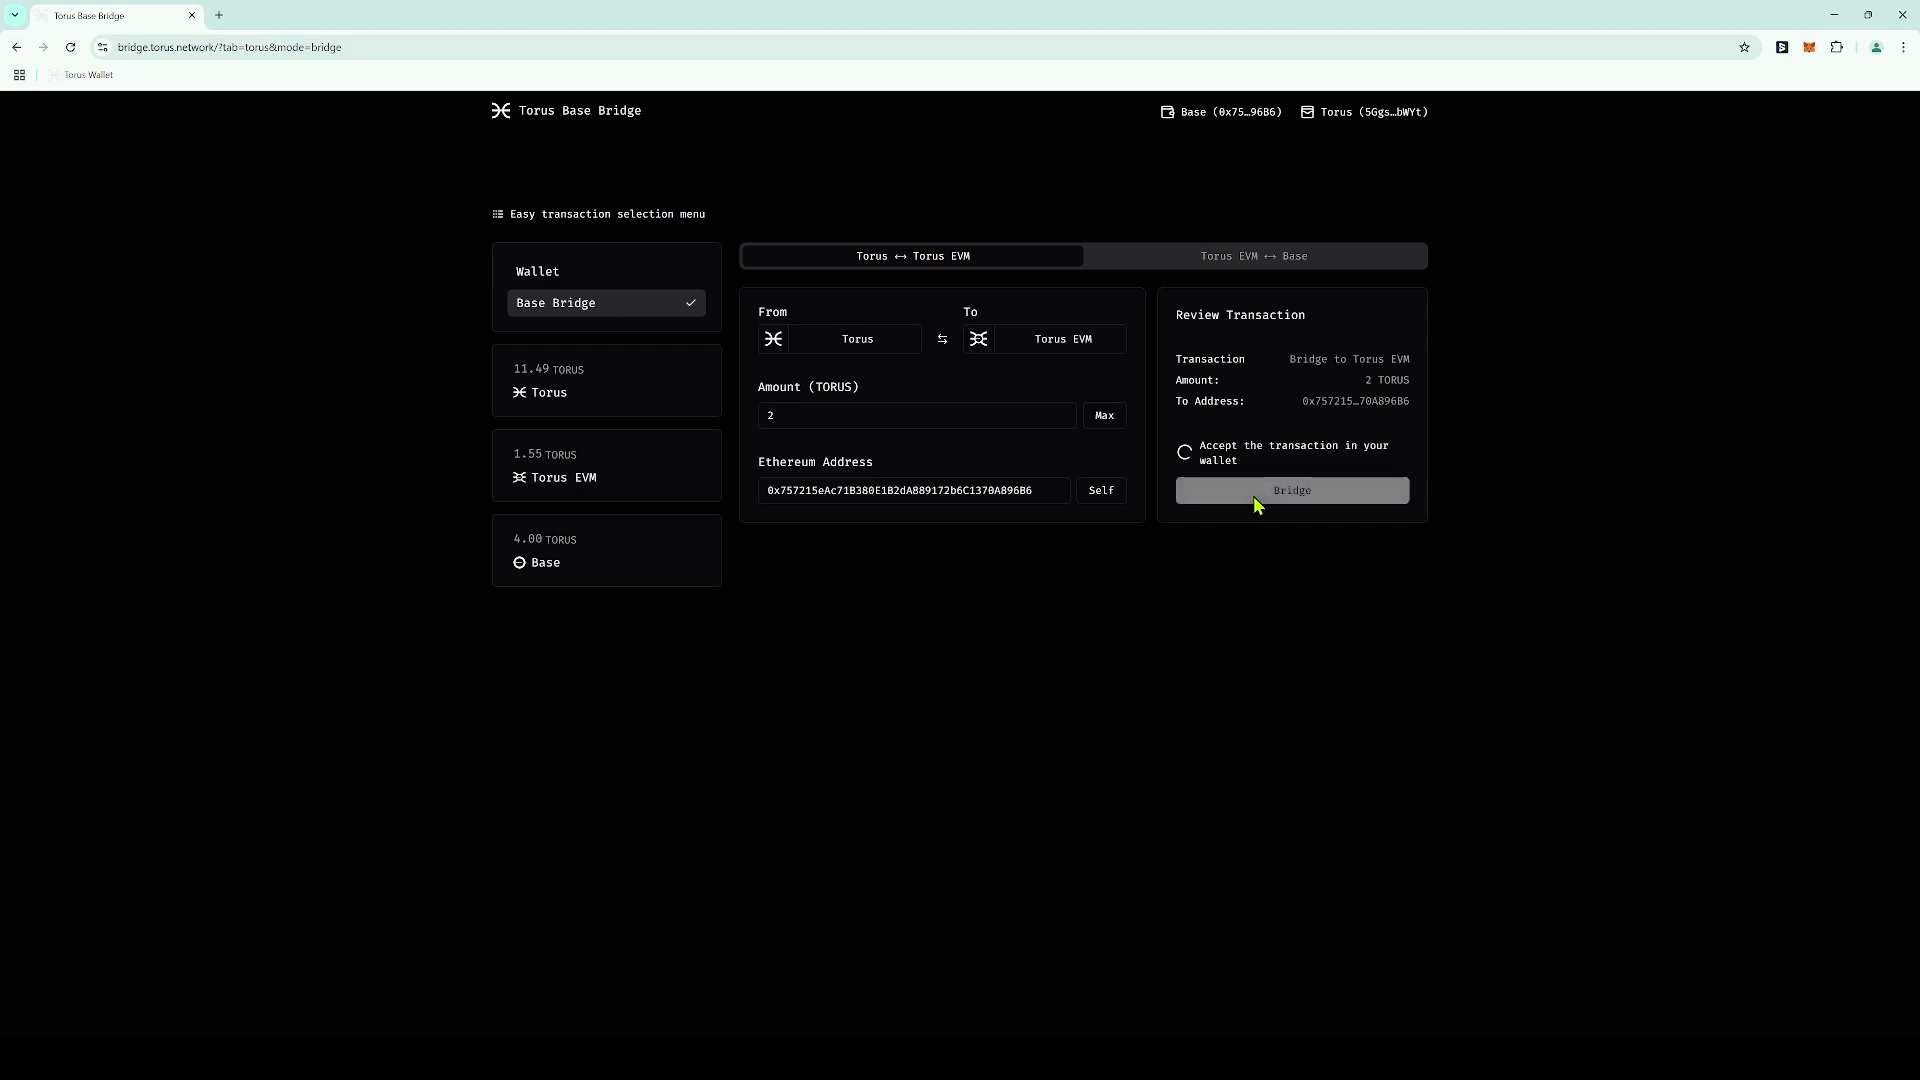
pyautogui.click(1814, 478)
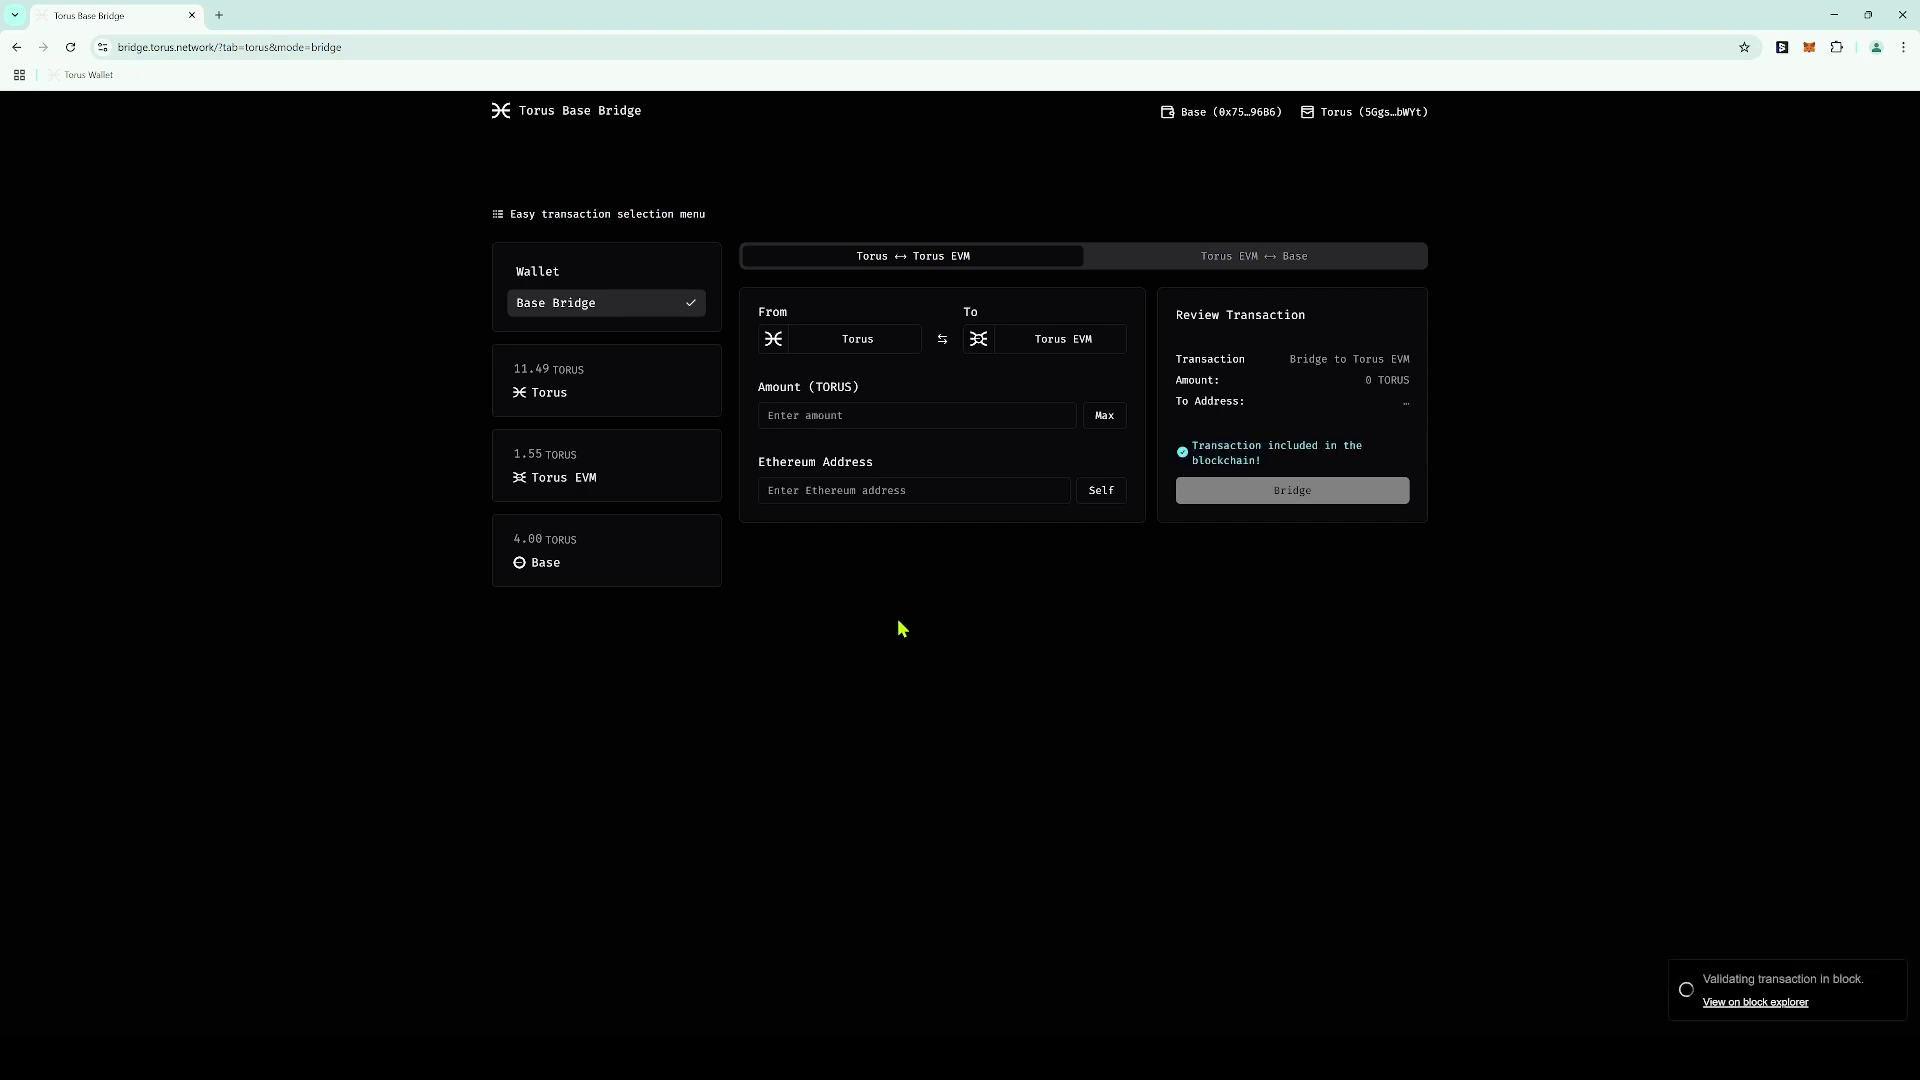
# Send 2 TORUS from Torus EVM to your own Base address and confirm in MetaMask
pyautogui.click(605, 219)
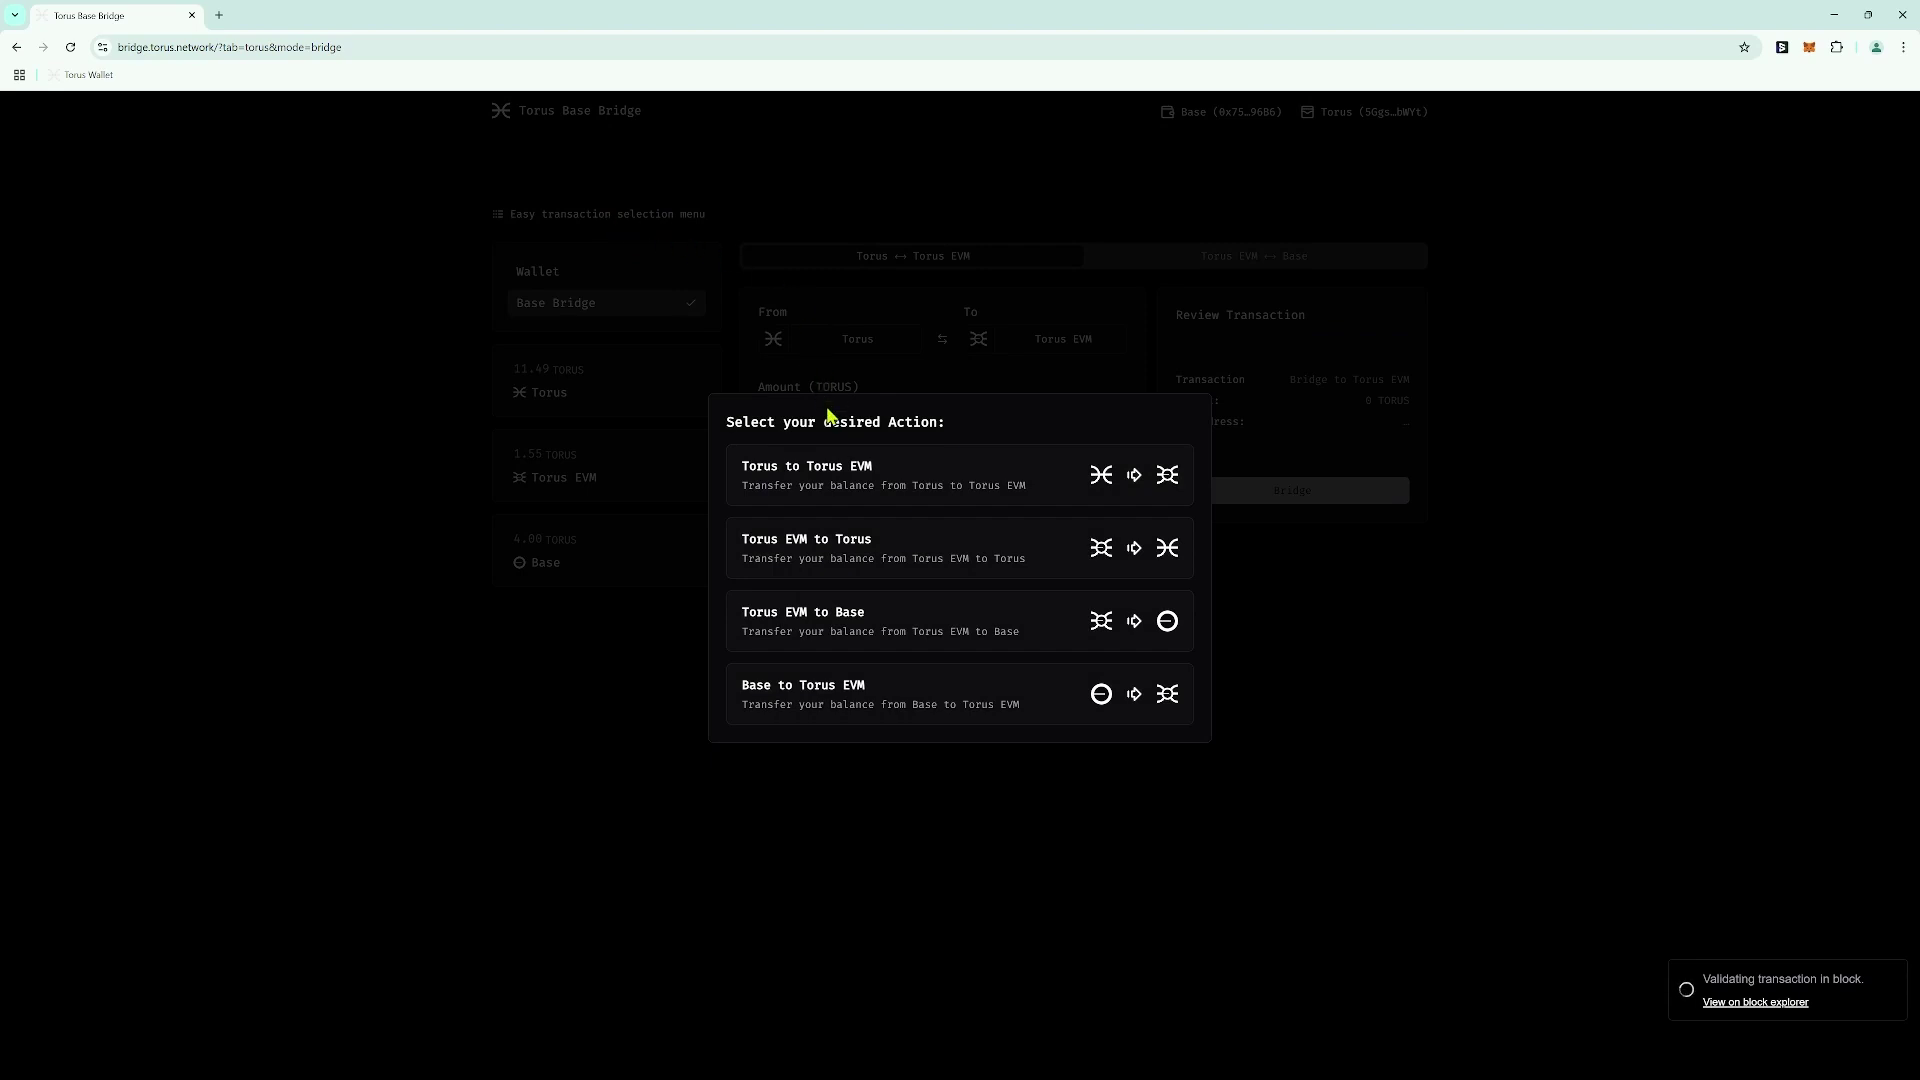
pyautogui.click(866, 612)
pyautogui.click(943, 410)
pyautogui.write('2')
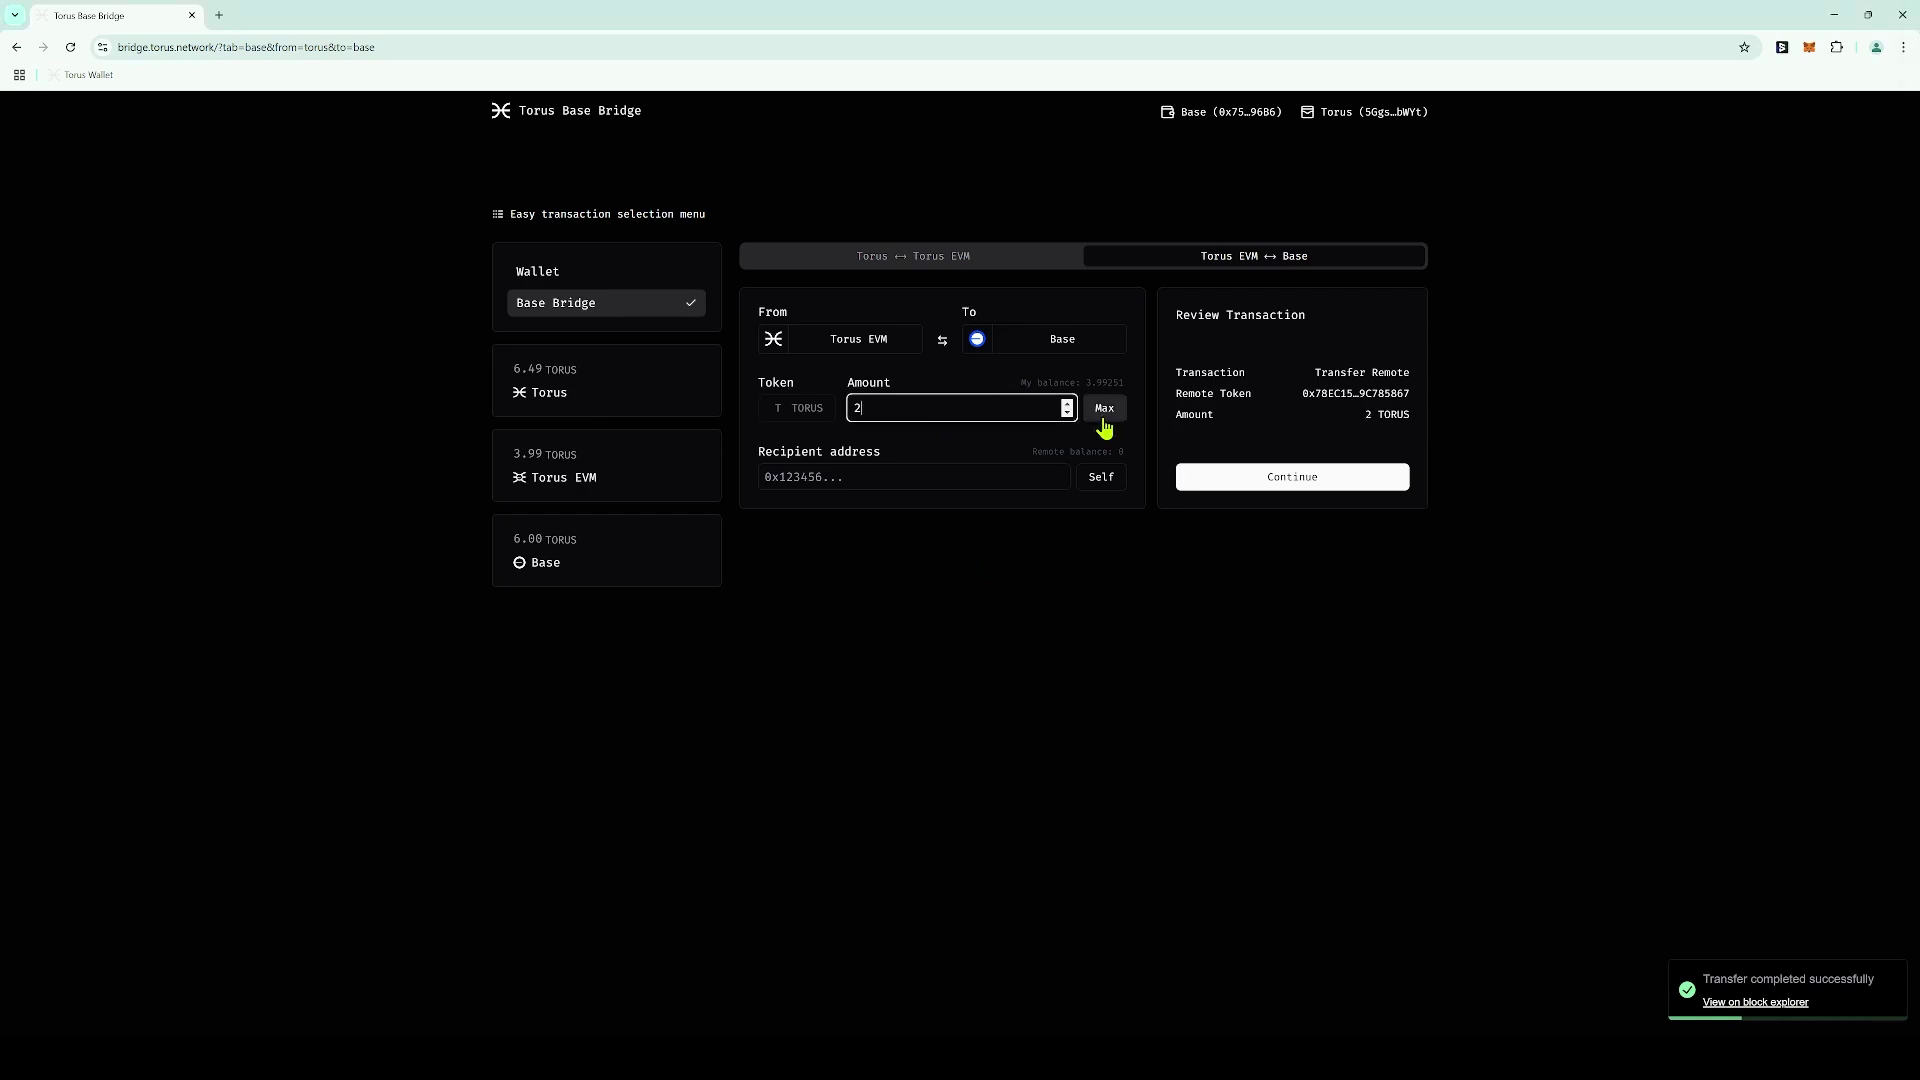
pyautogui.click(1102, 486)
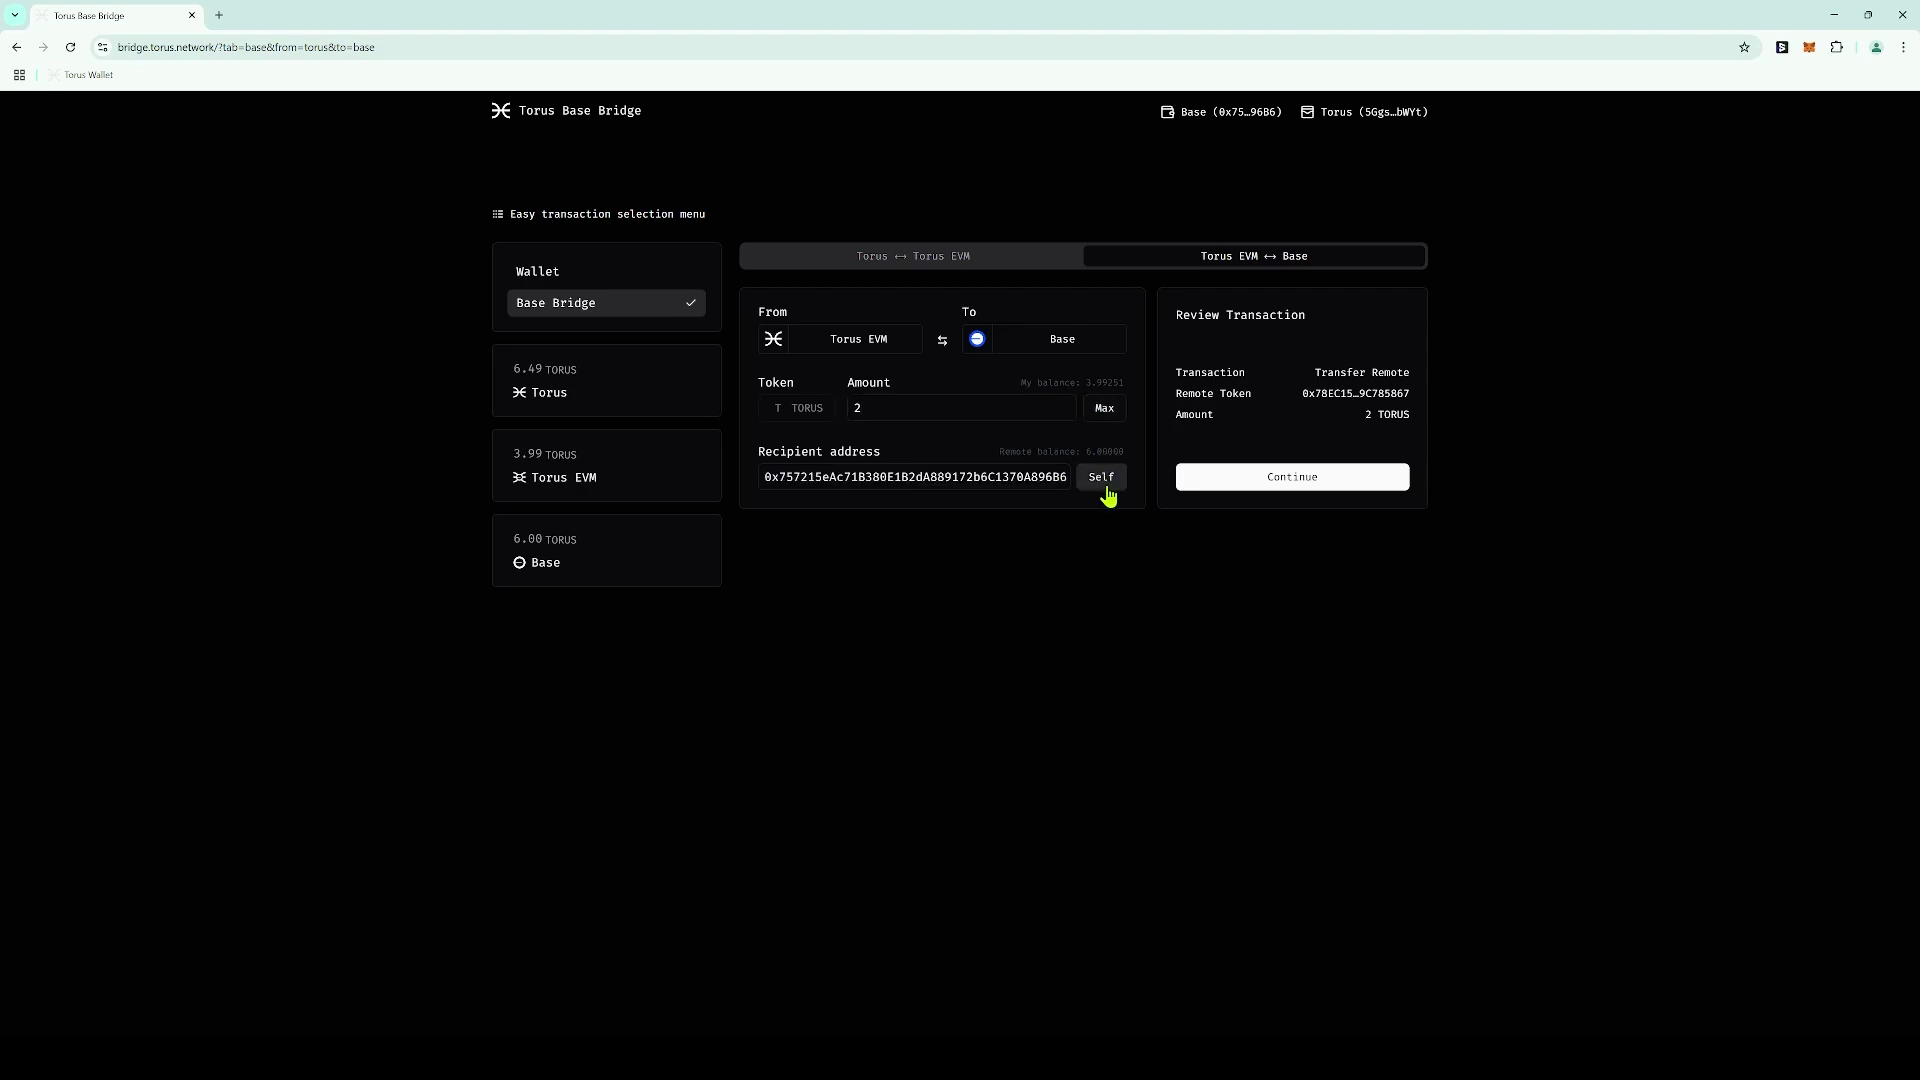
pyautogui.click(1195, 482)
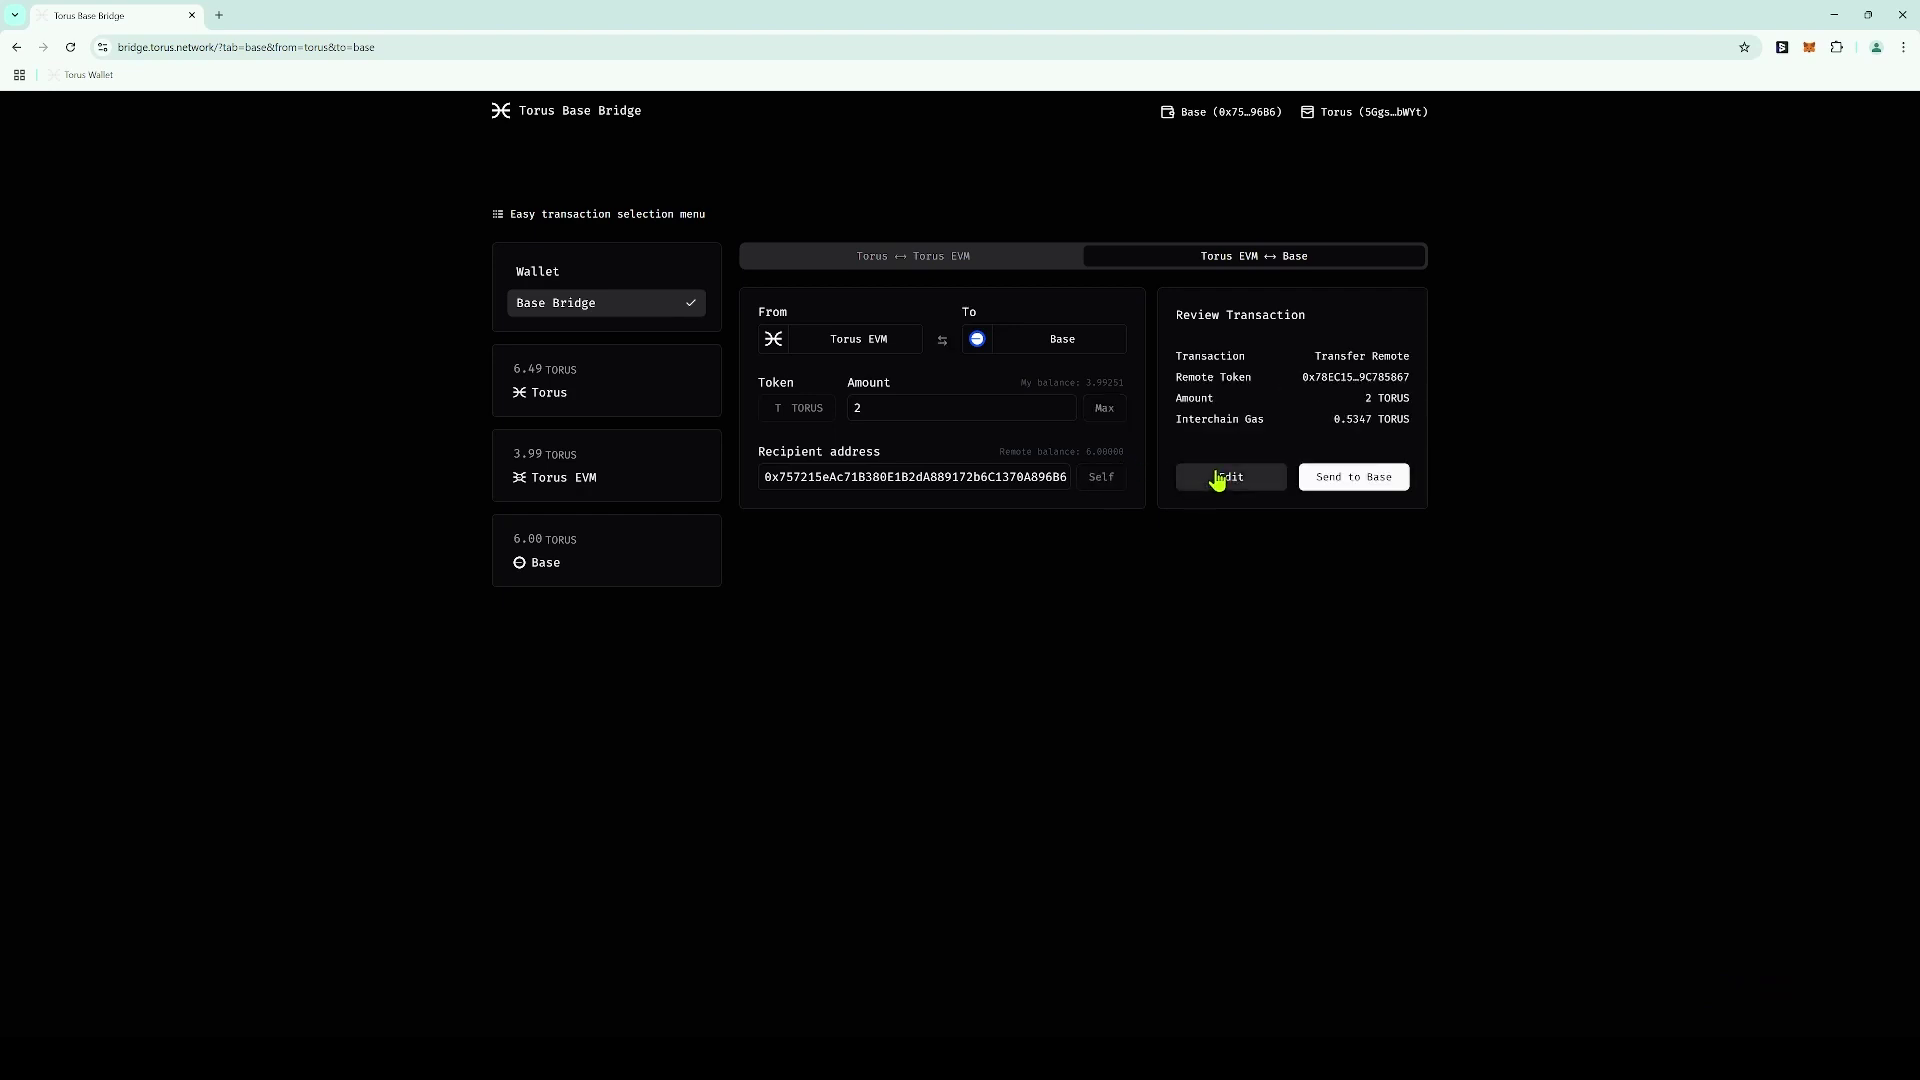
pyautogui.click(1360, 479)
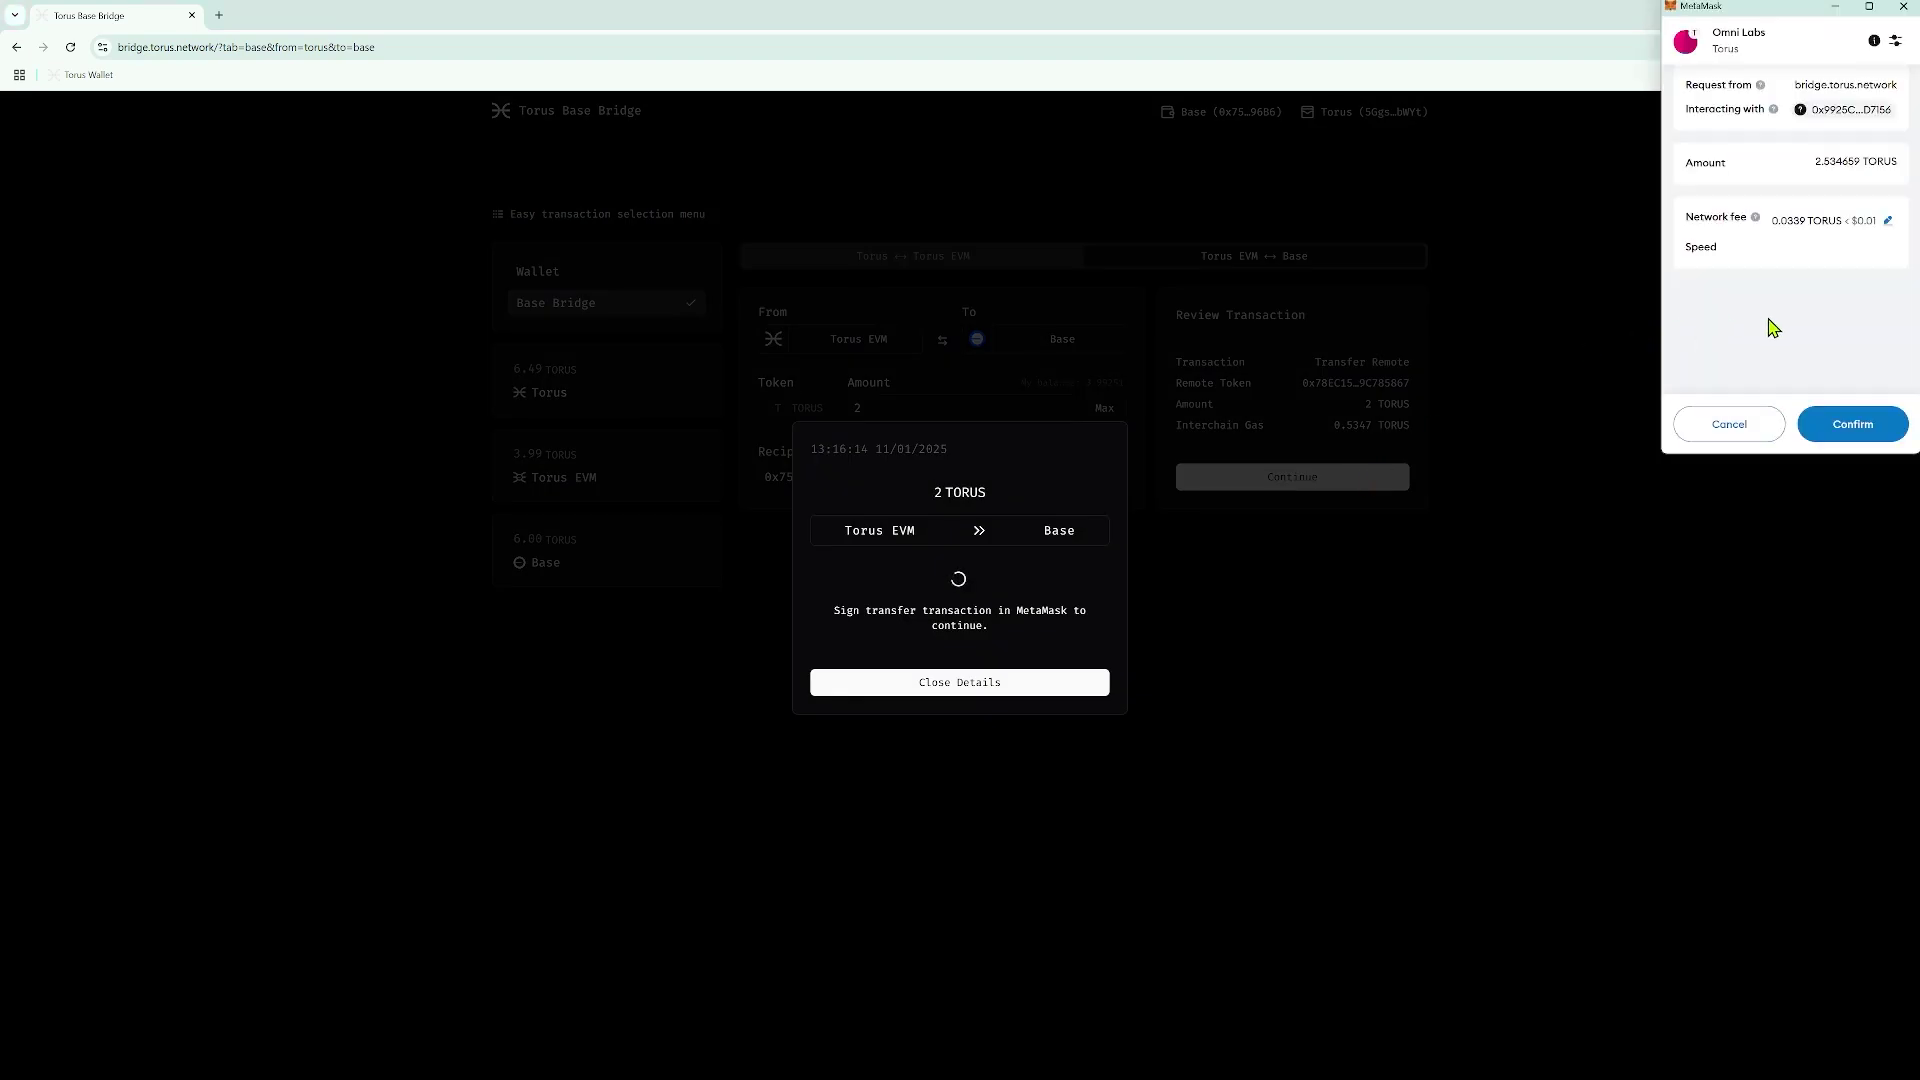
pyautogui.click(1847, 424)
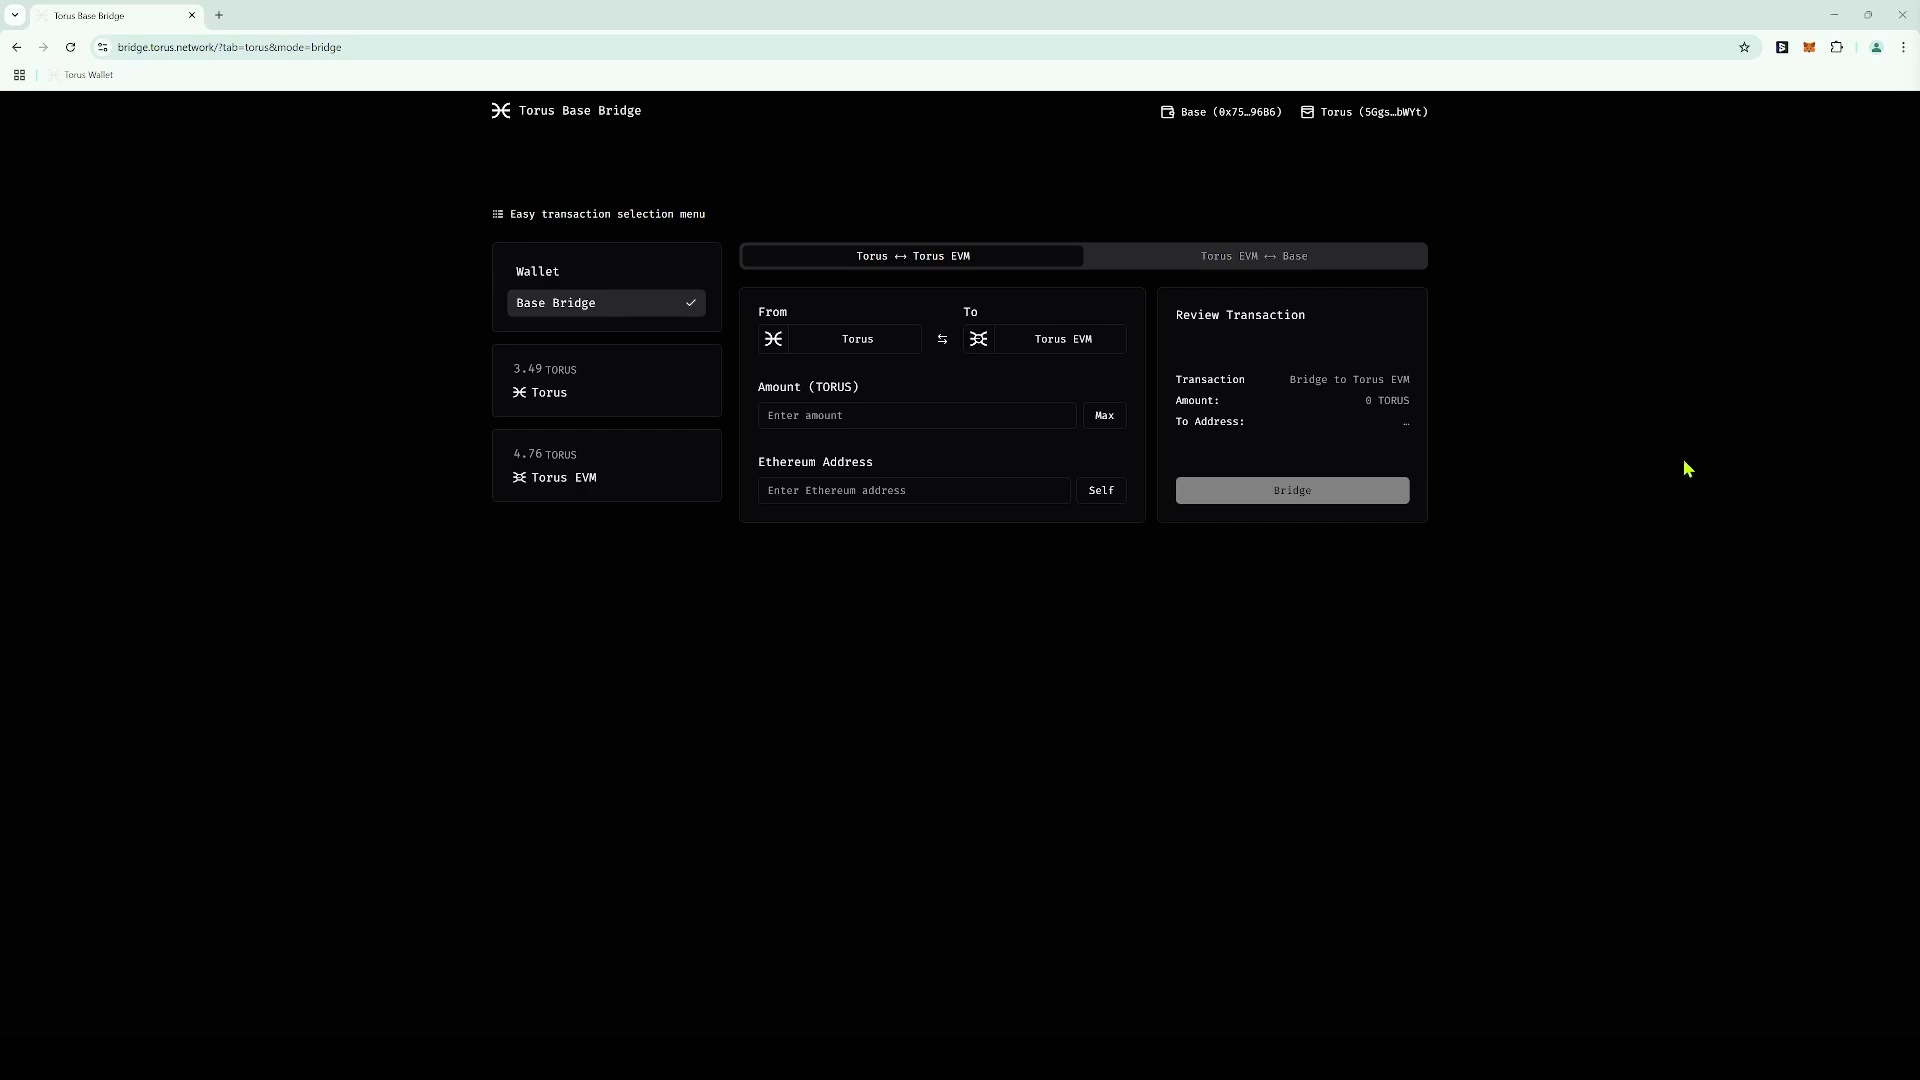
# Import TORUS into MetaMask as a custom token by pasting its contract address
pyautogui.click(1809, 47)
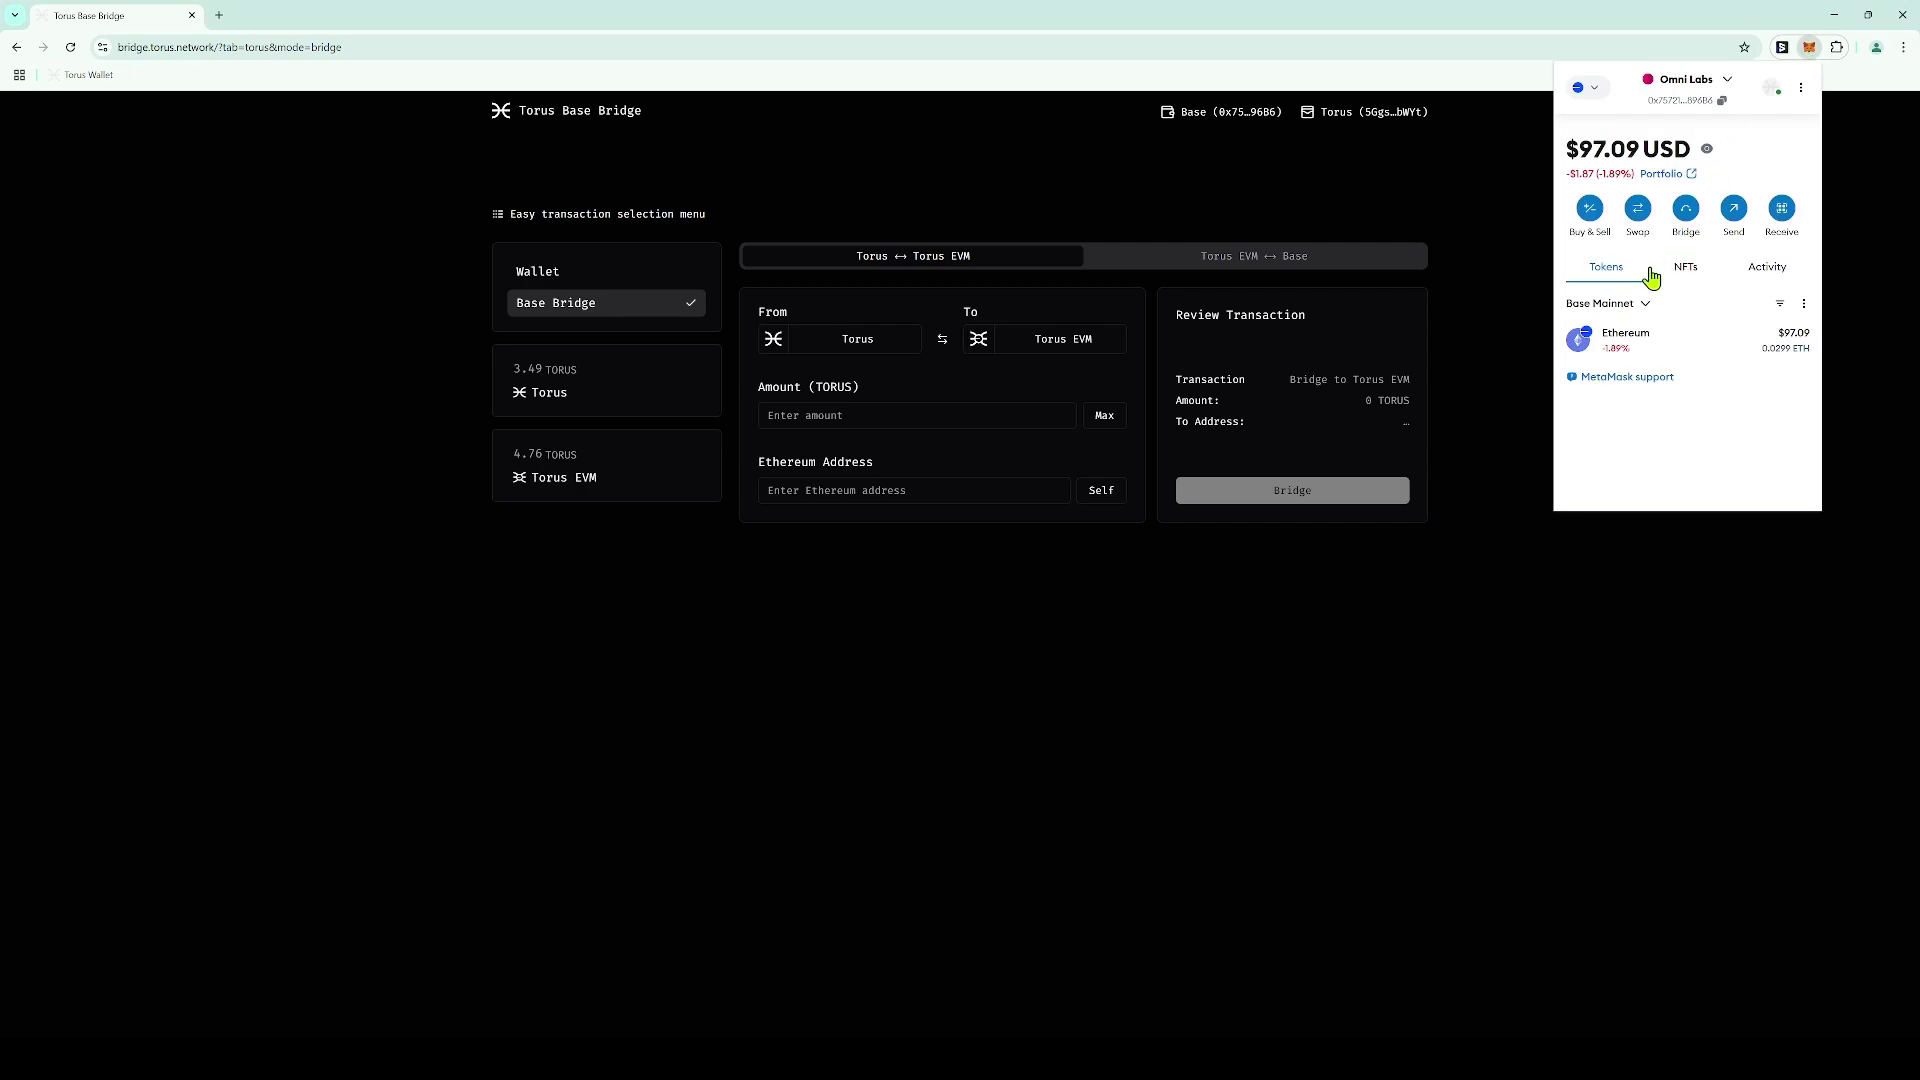
pyautogui.click(1802, 304)
pyautogui.click(1765, 346)
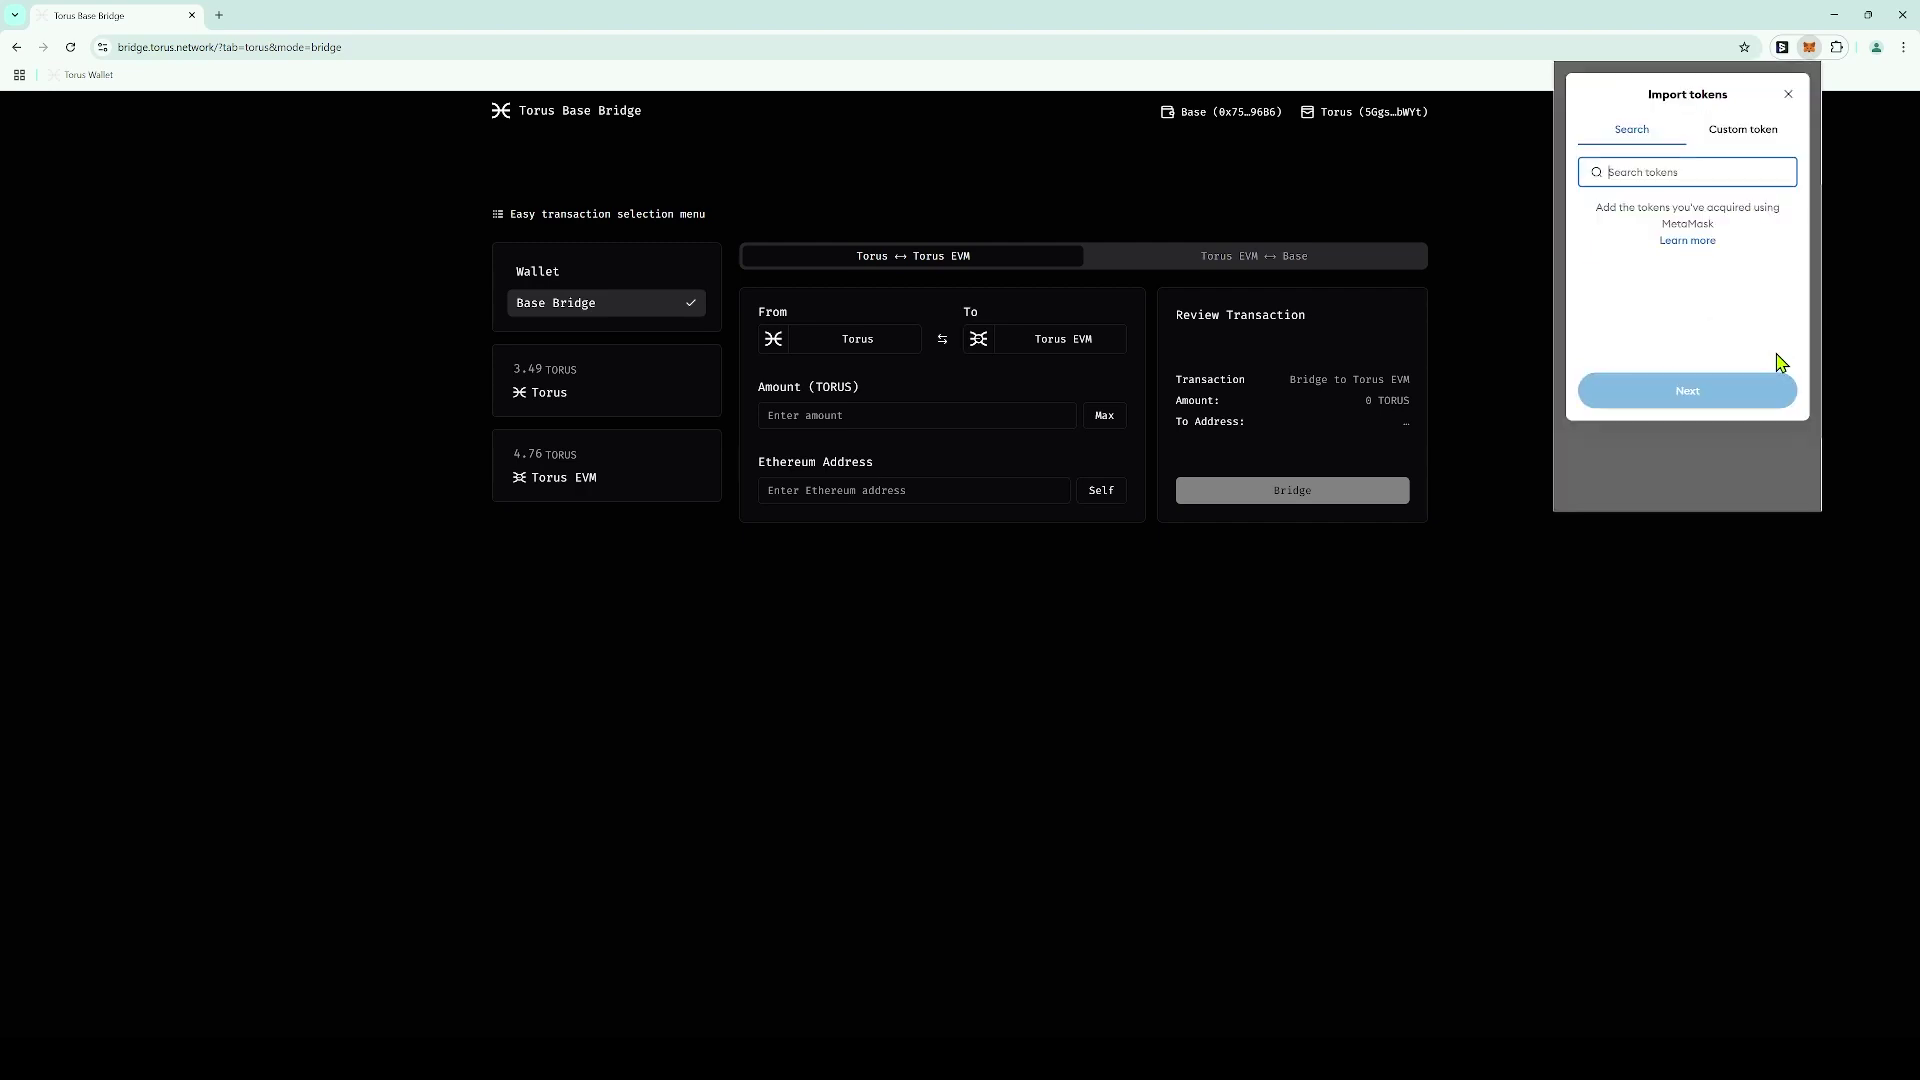
pyautogui.click(1729, 139)
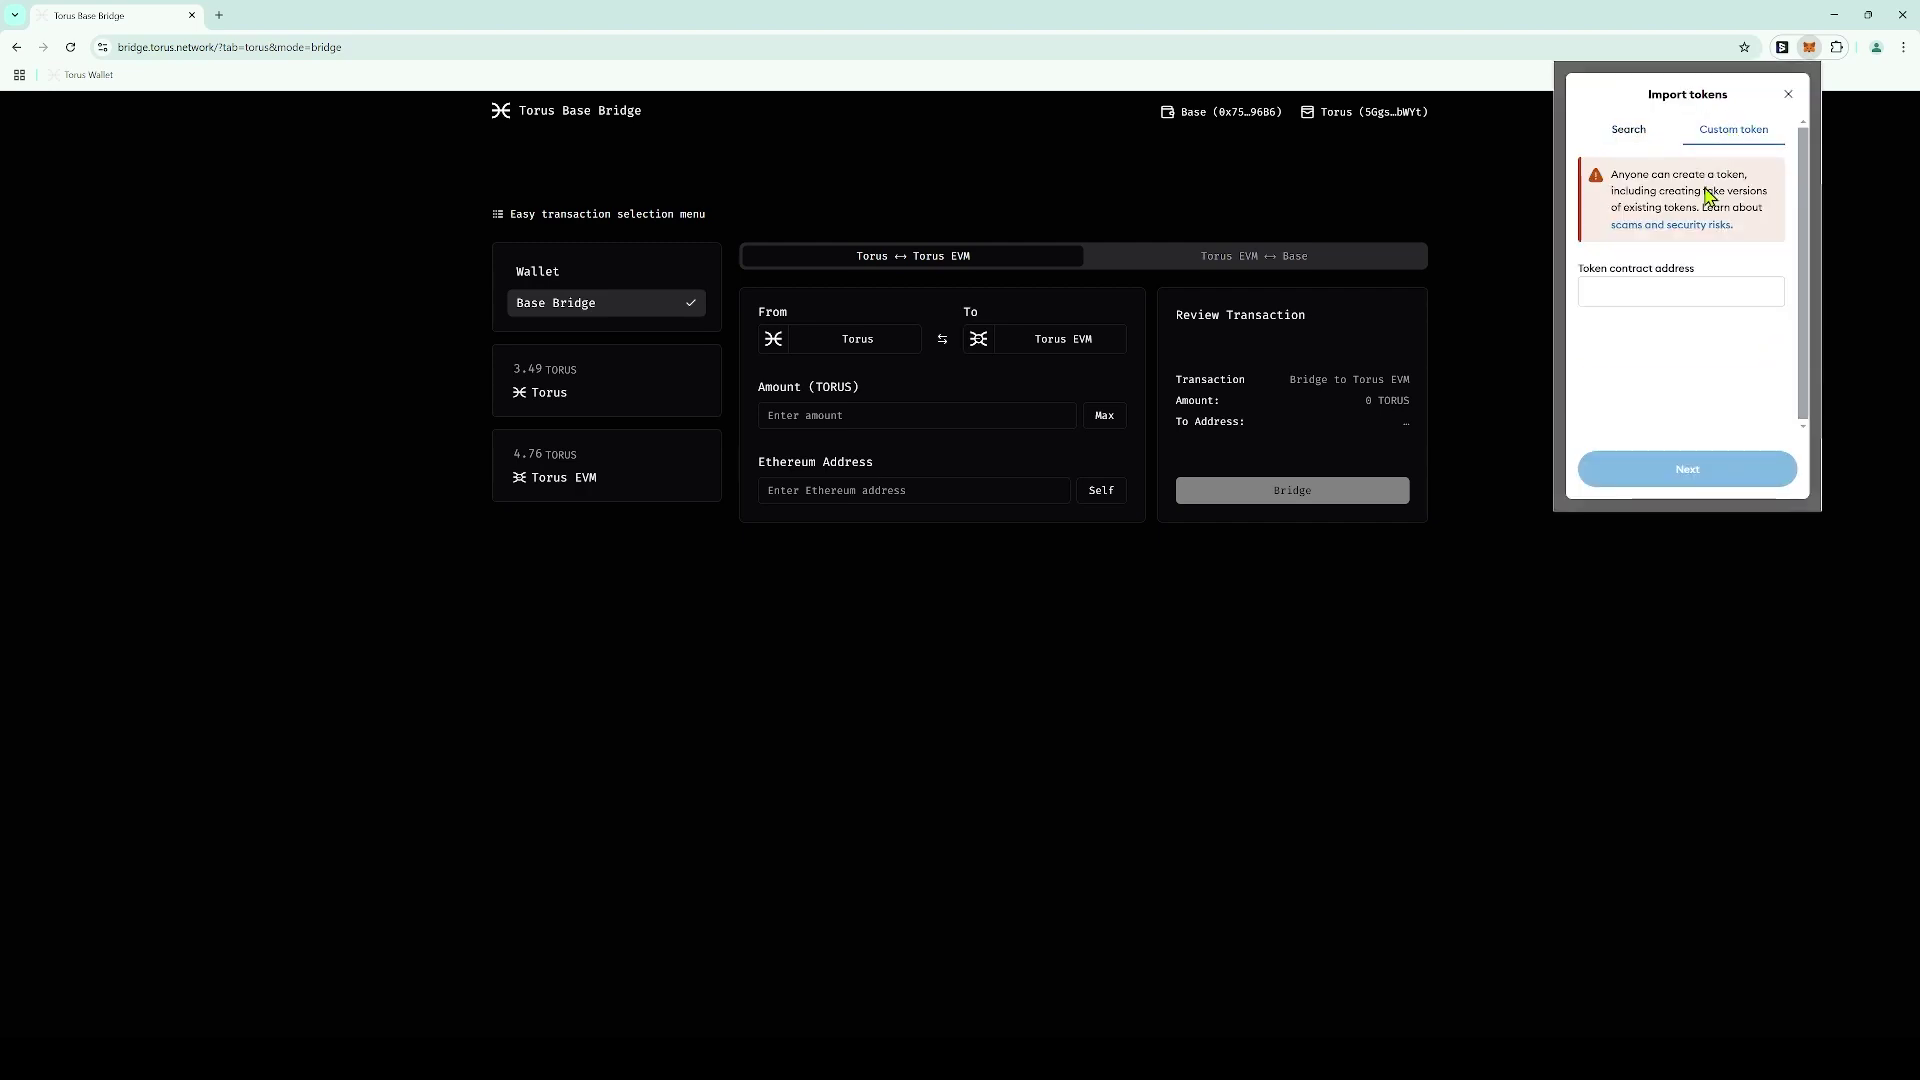
pyautogui.click(1679, 292)
pyautogui.hotkey('ctrl', 'v')
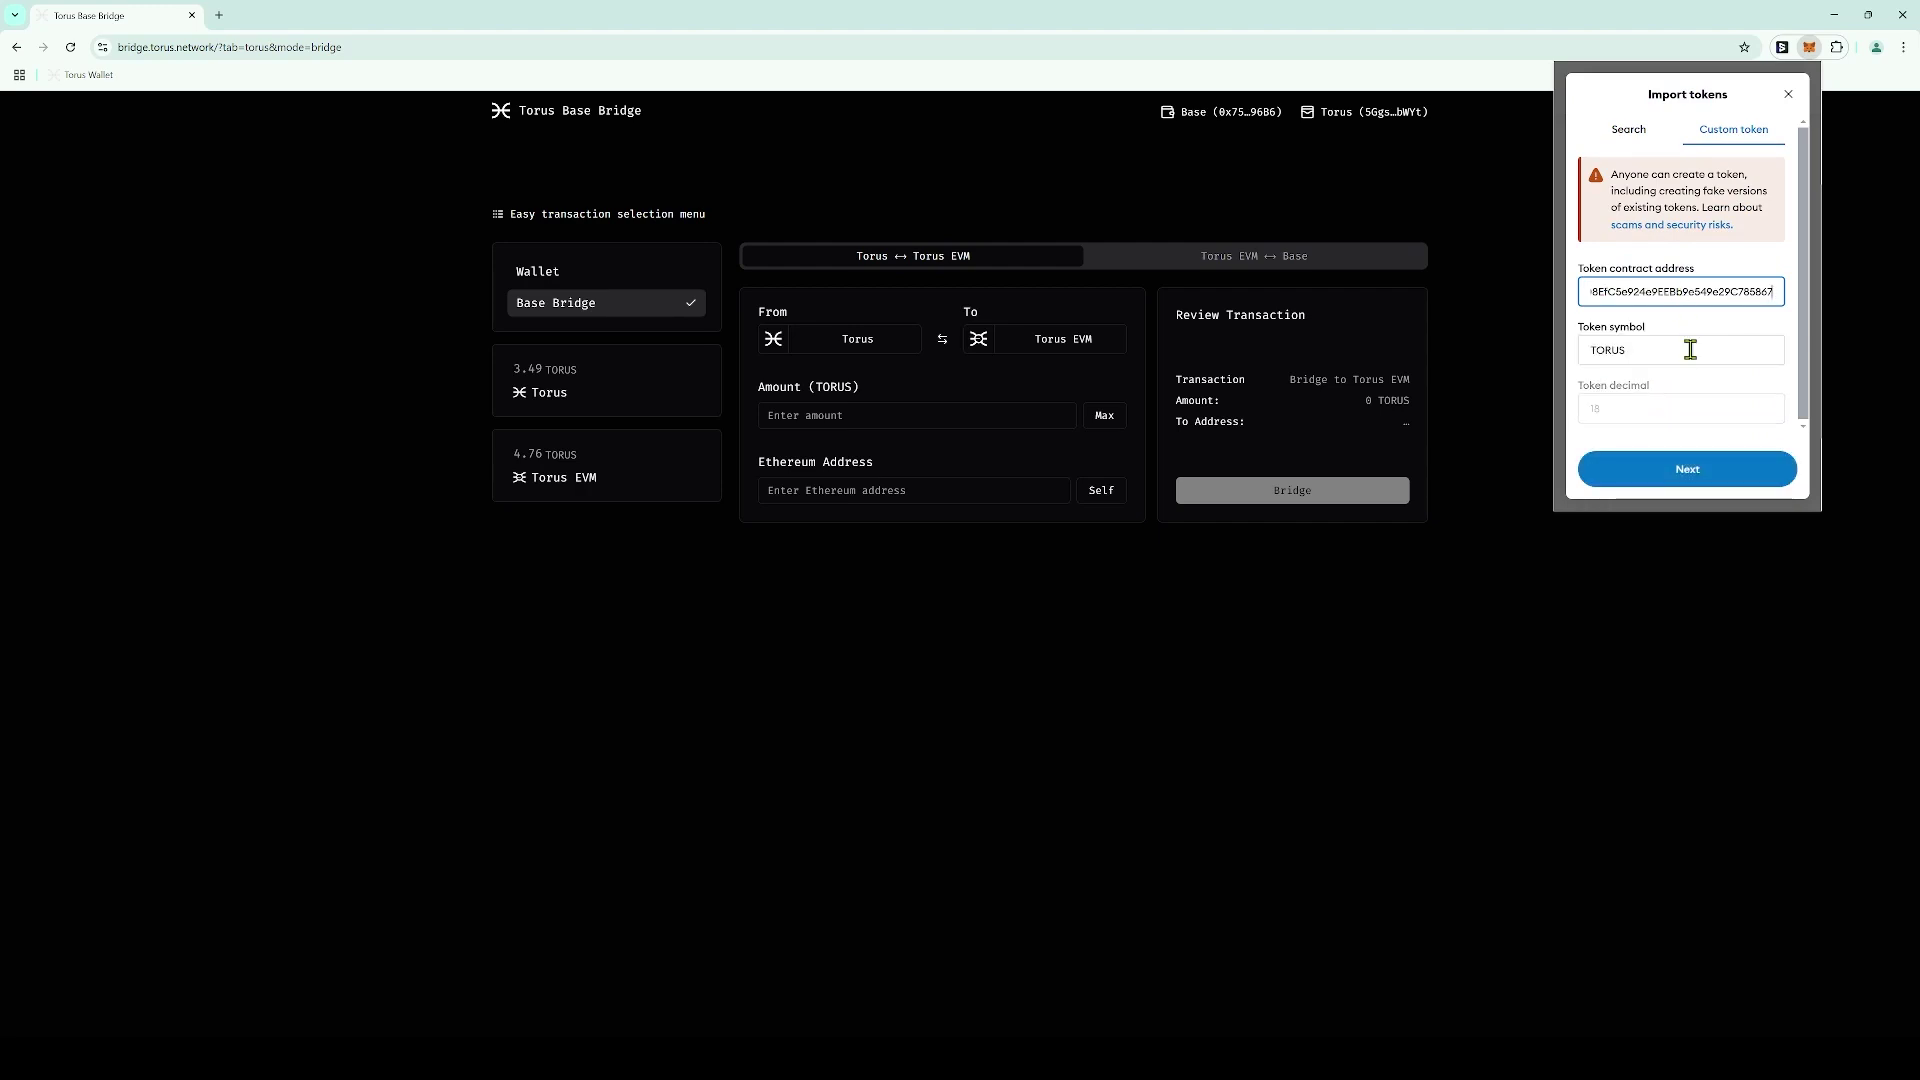
pyautogui.moveTo(1690, 349); pyautogui.dragTo(1576, 350)
pyautogui.click(1675, 348)
pyautogui.click(1697, 480)
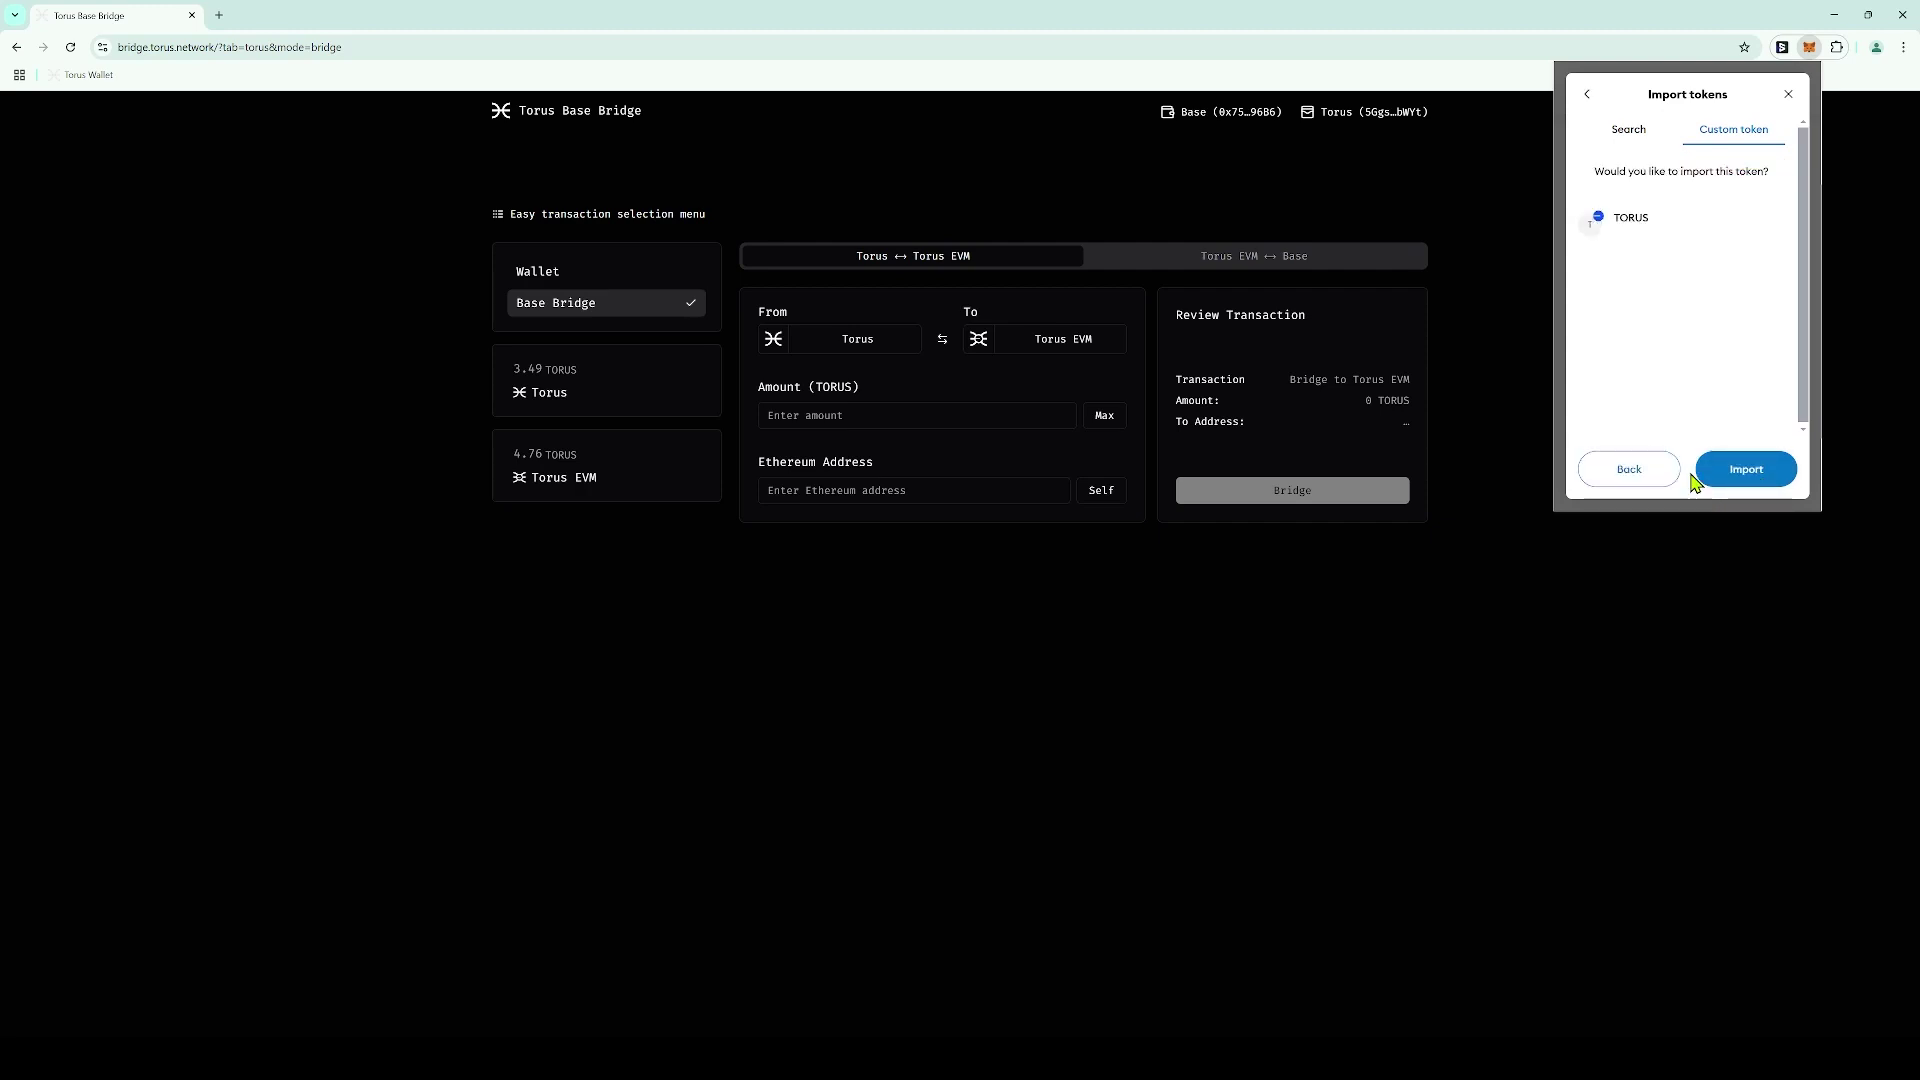
pyautogui.click(1748, 476)
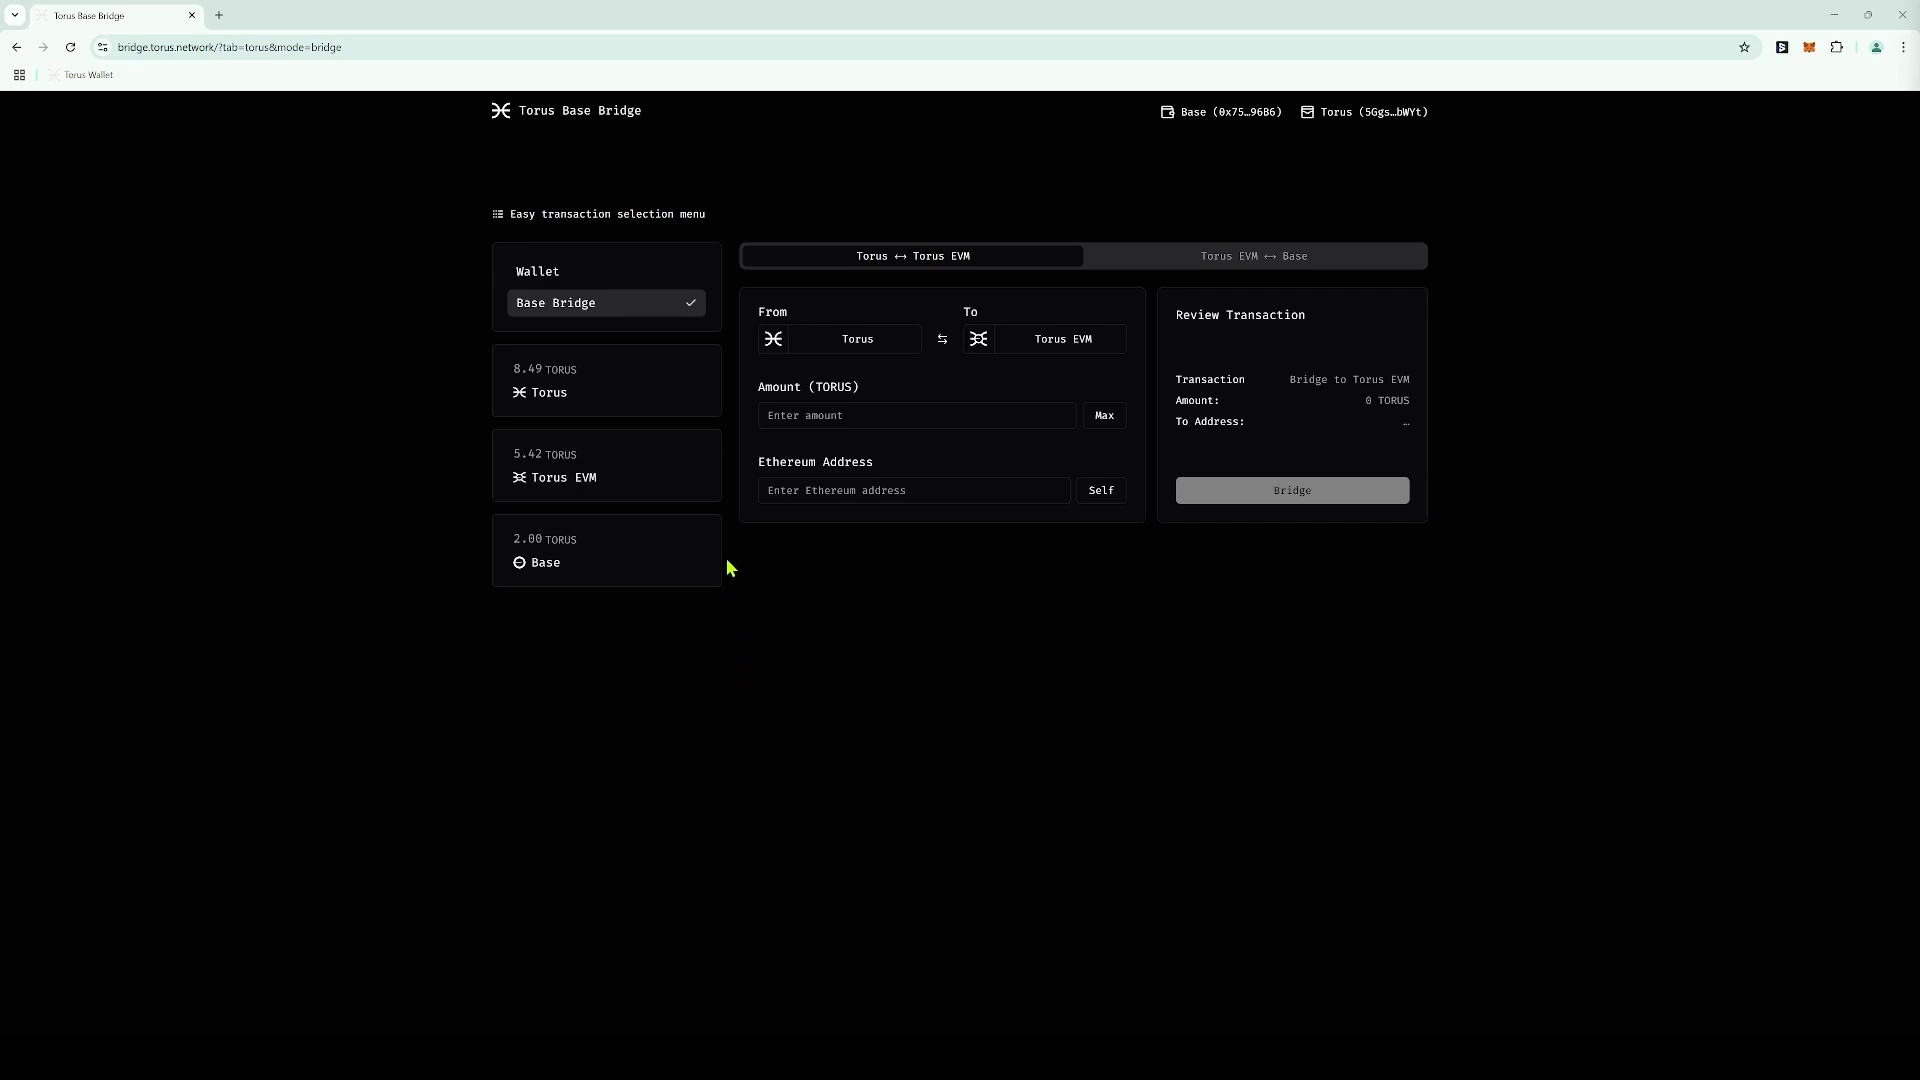
# Fill in a Base to Torus EVM transfer of 1 TORUS to your own address
pyautogui.click(578, 218)
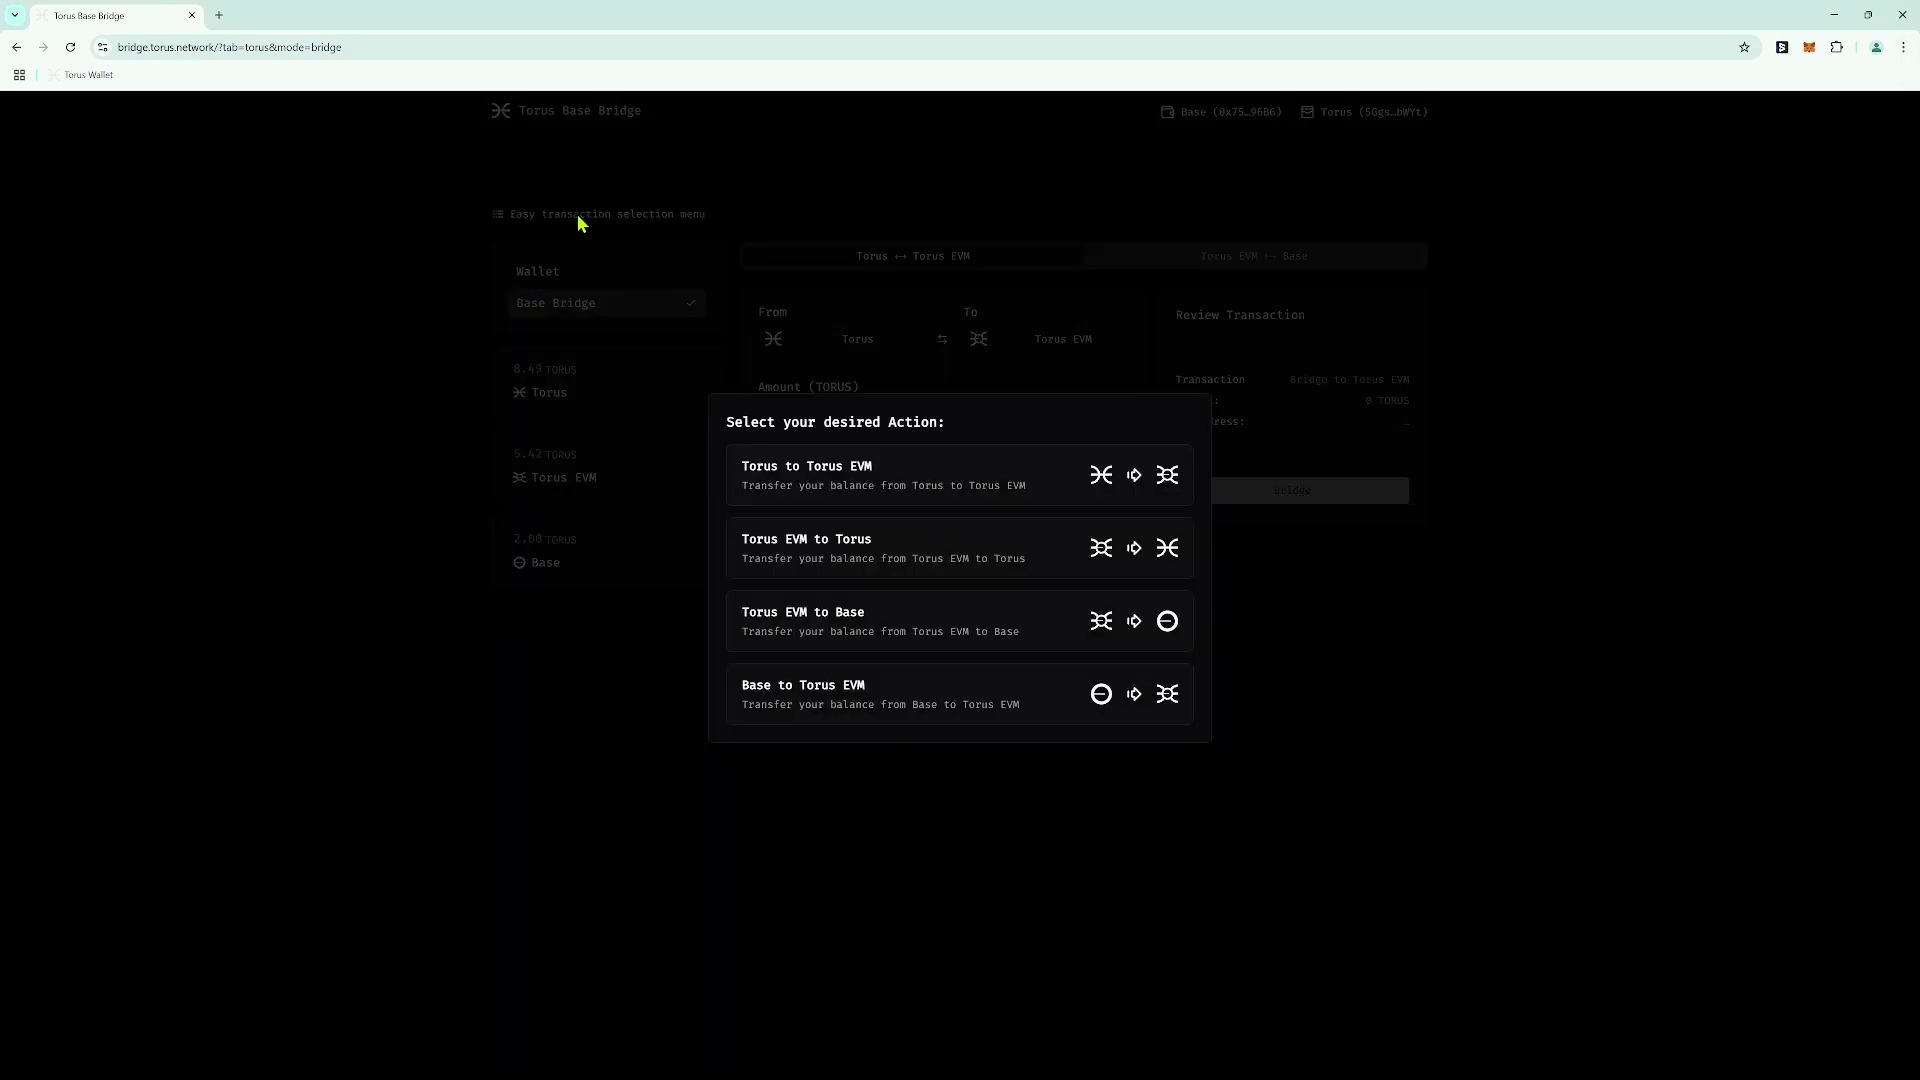
pyautogui.click(900, 699)
pyautogui.click(903, 408)
pyautogui.write('1')
pyautogui.click(1112, 416)
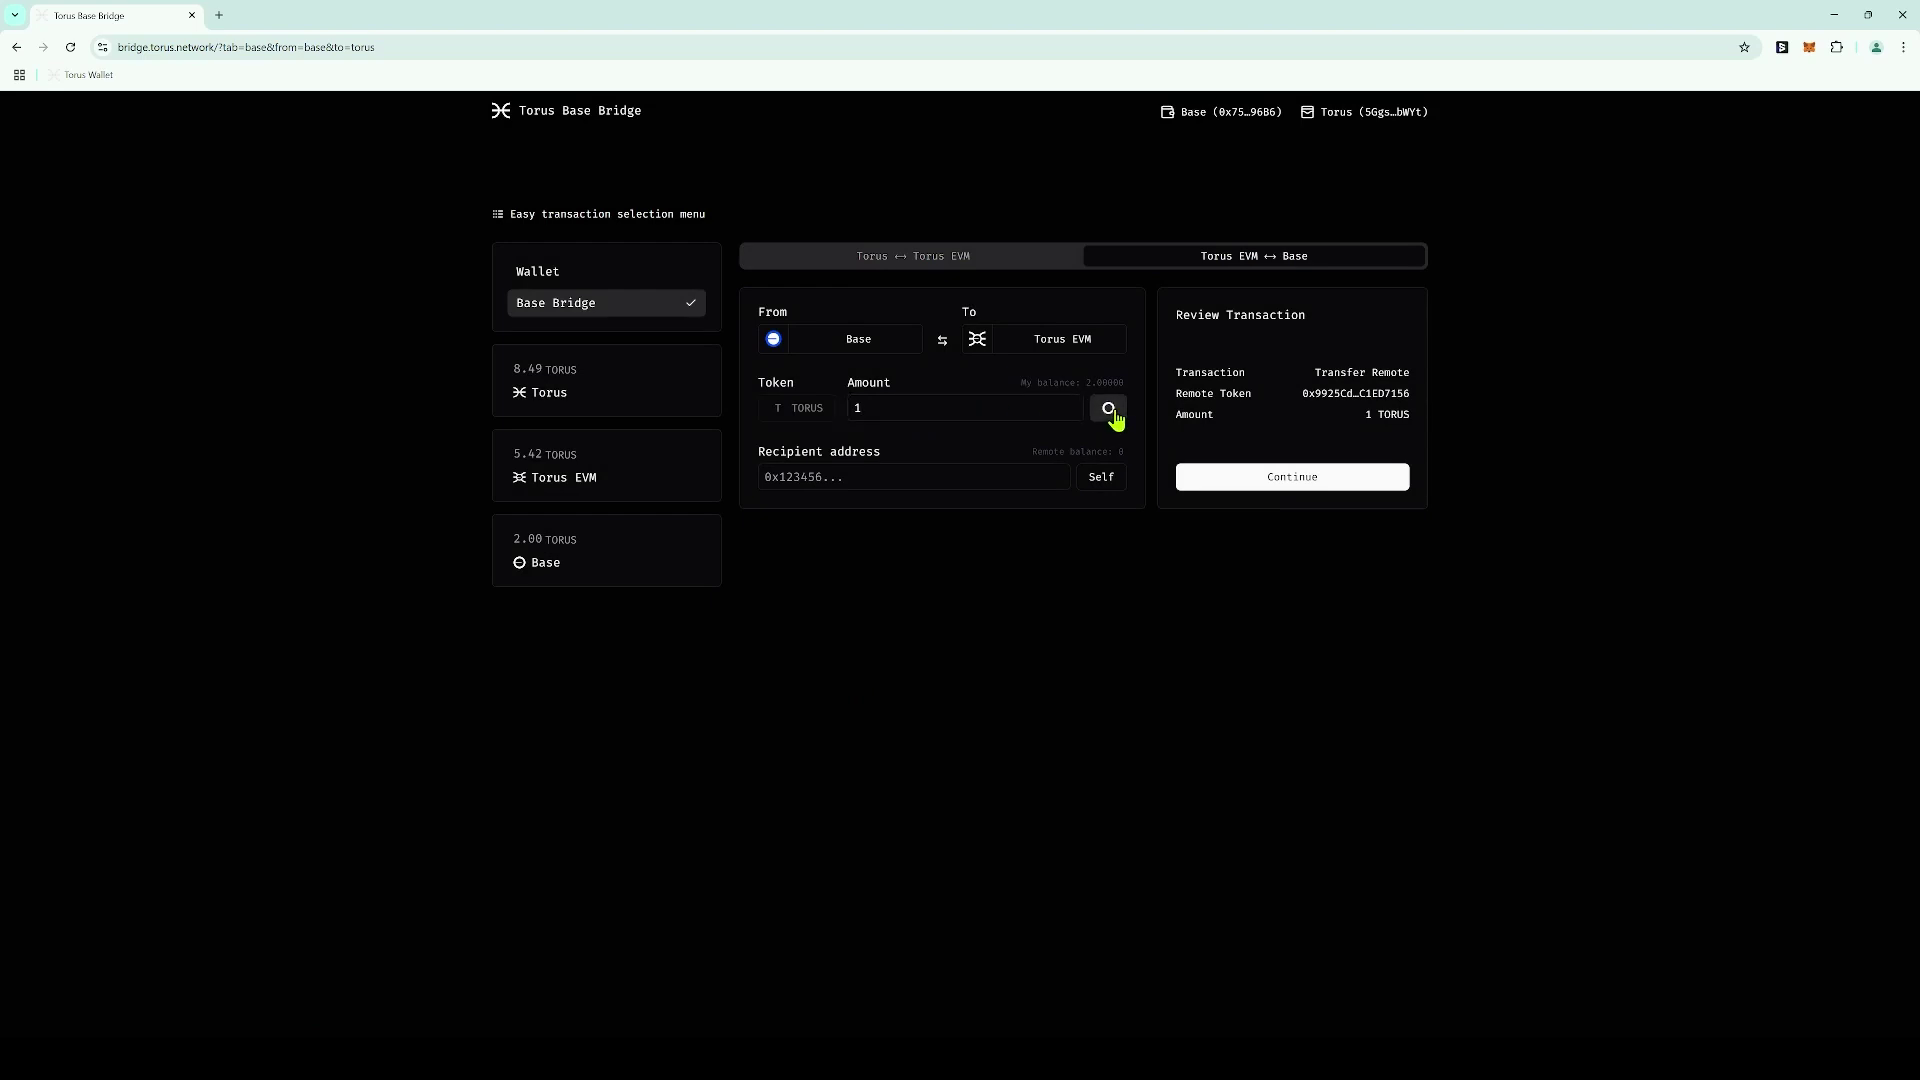
pyautogui.moveTo(940, 407); pyautogui.dragTo(819, 411)
pyautogui.write('1')
pyautogui.click(1104, 500)
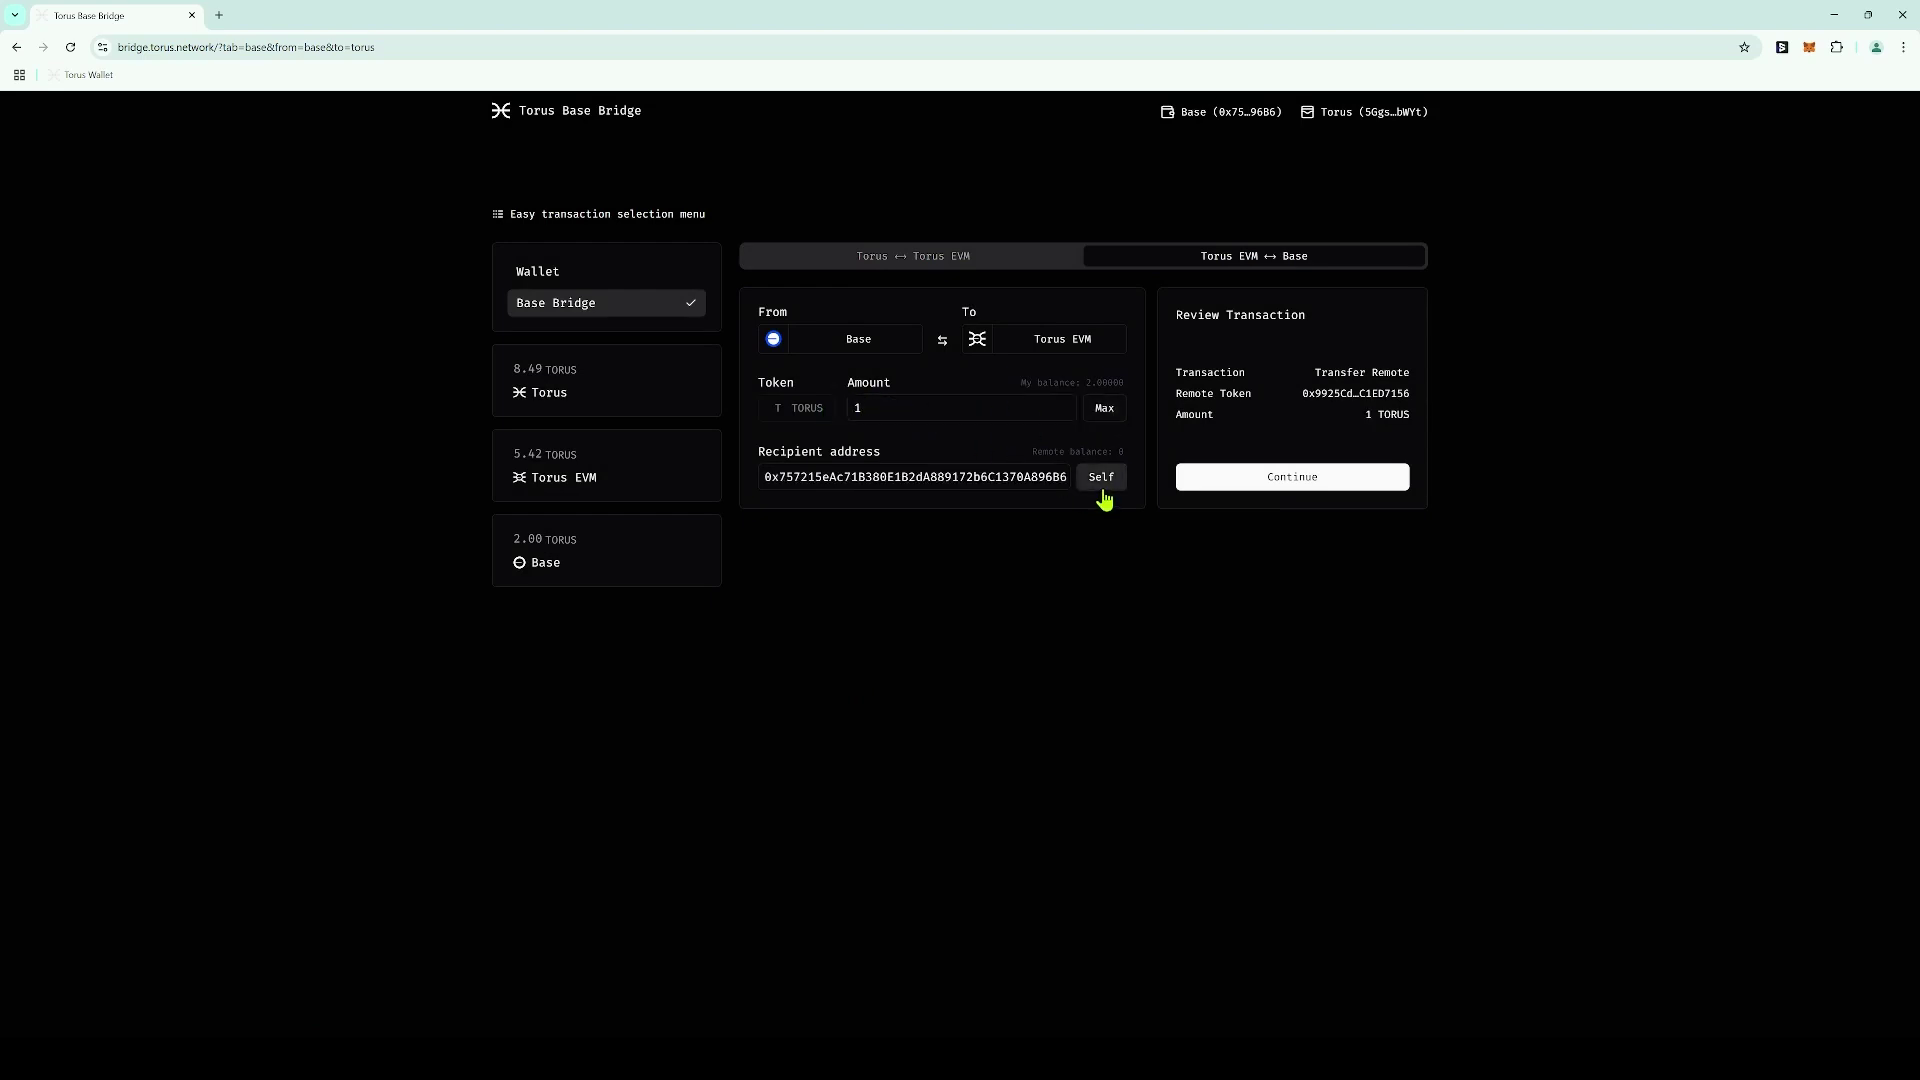
# Send the 1 TORUS to Torus EVM, confirm in MetaMask, and close the details
pyautogui.click(1209, 482)
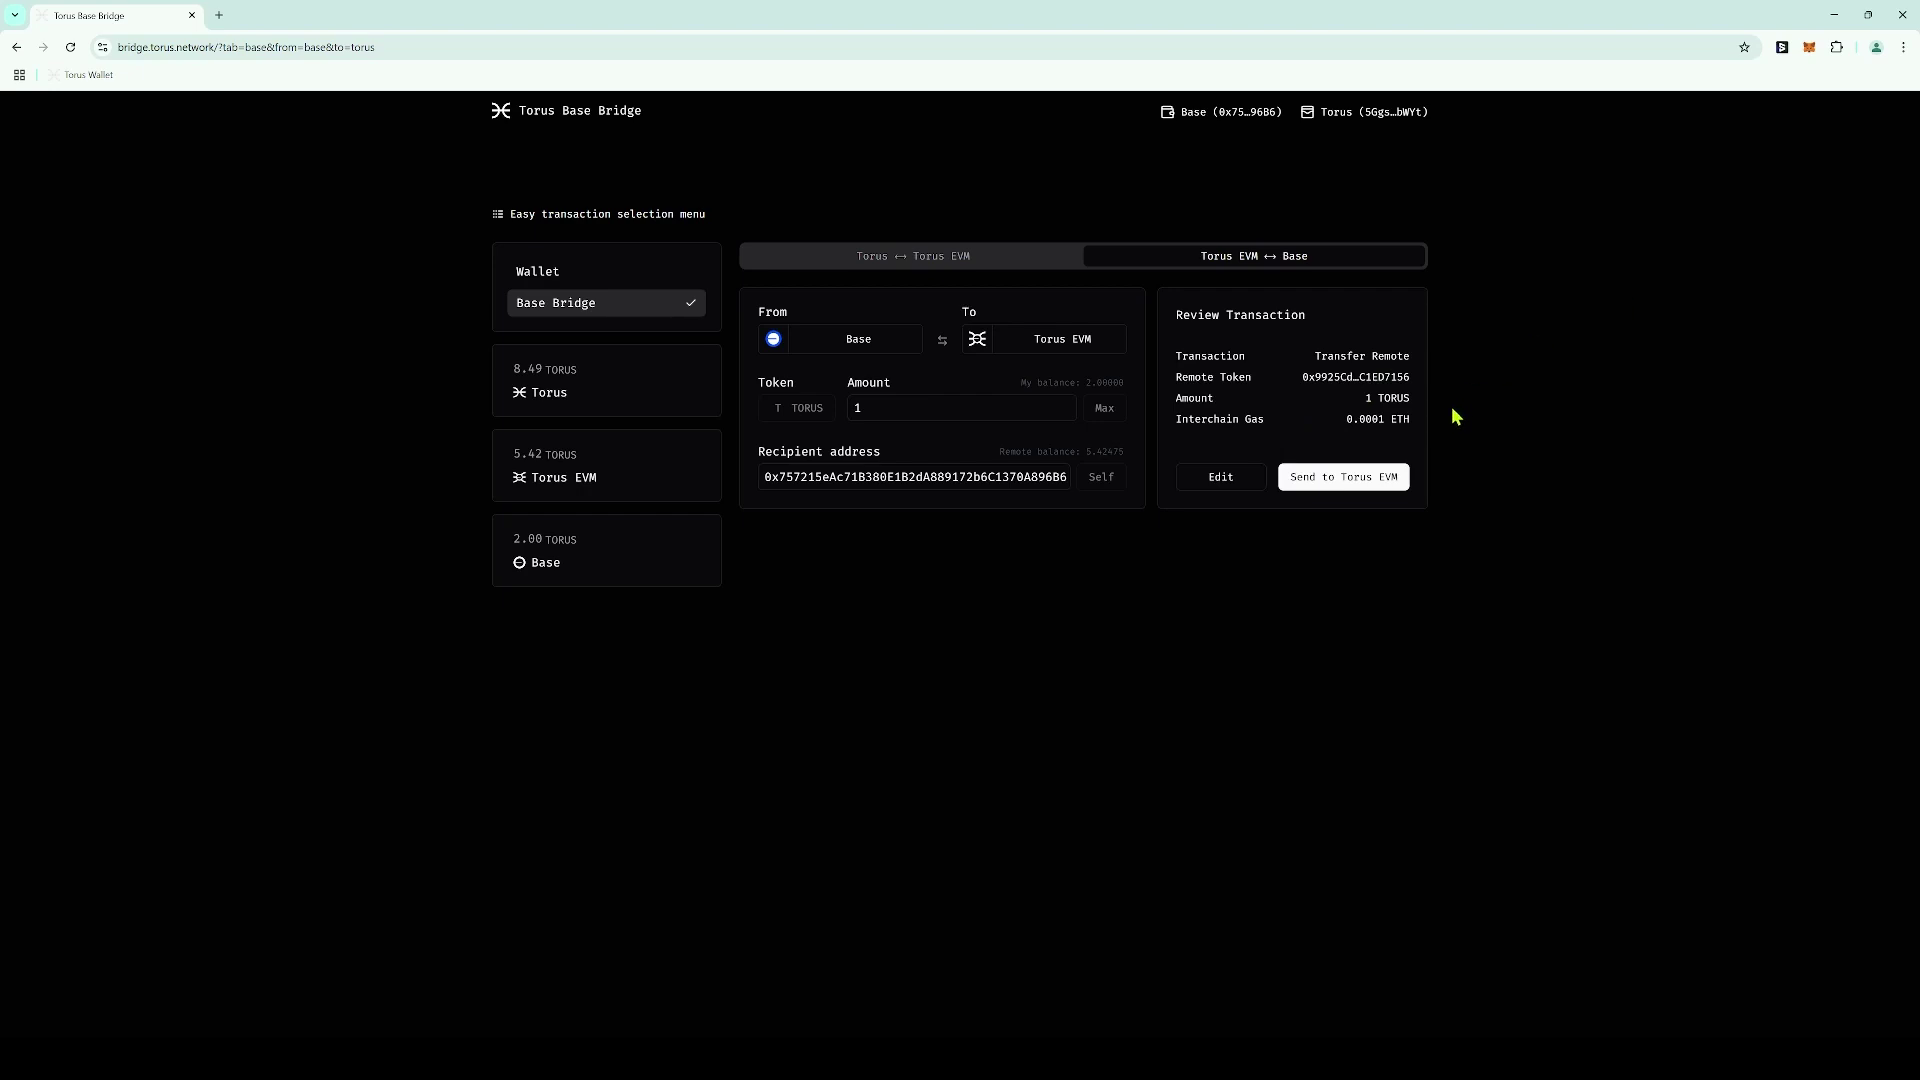
pyautogui.click(1376, 476)
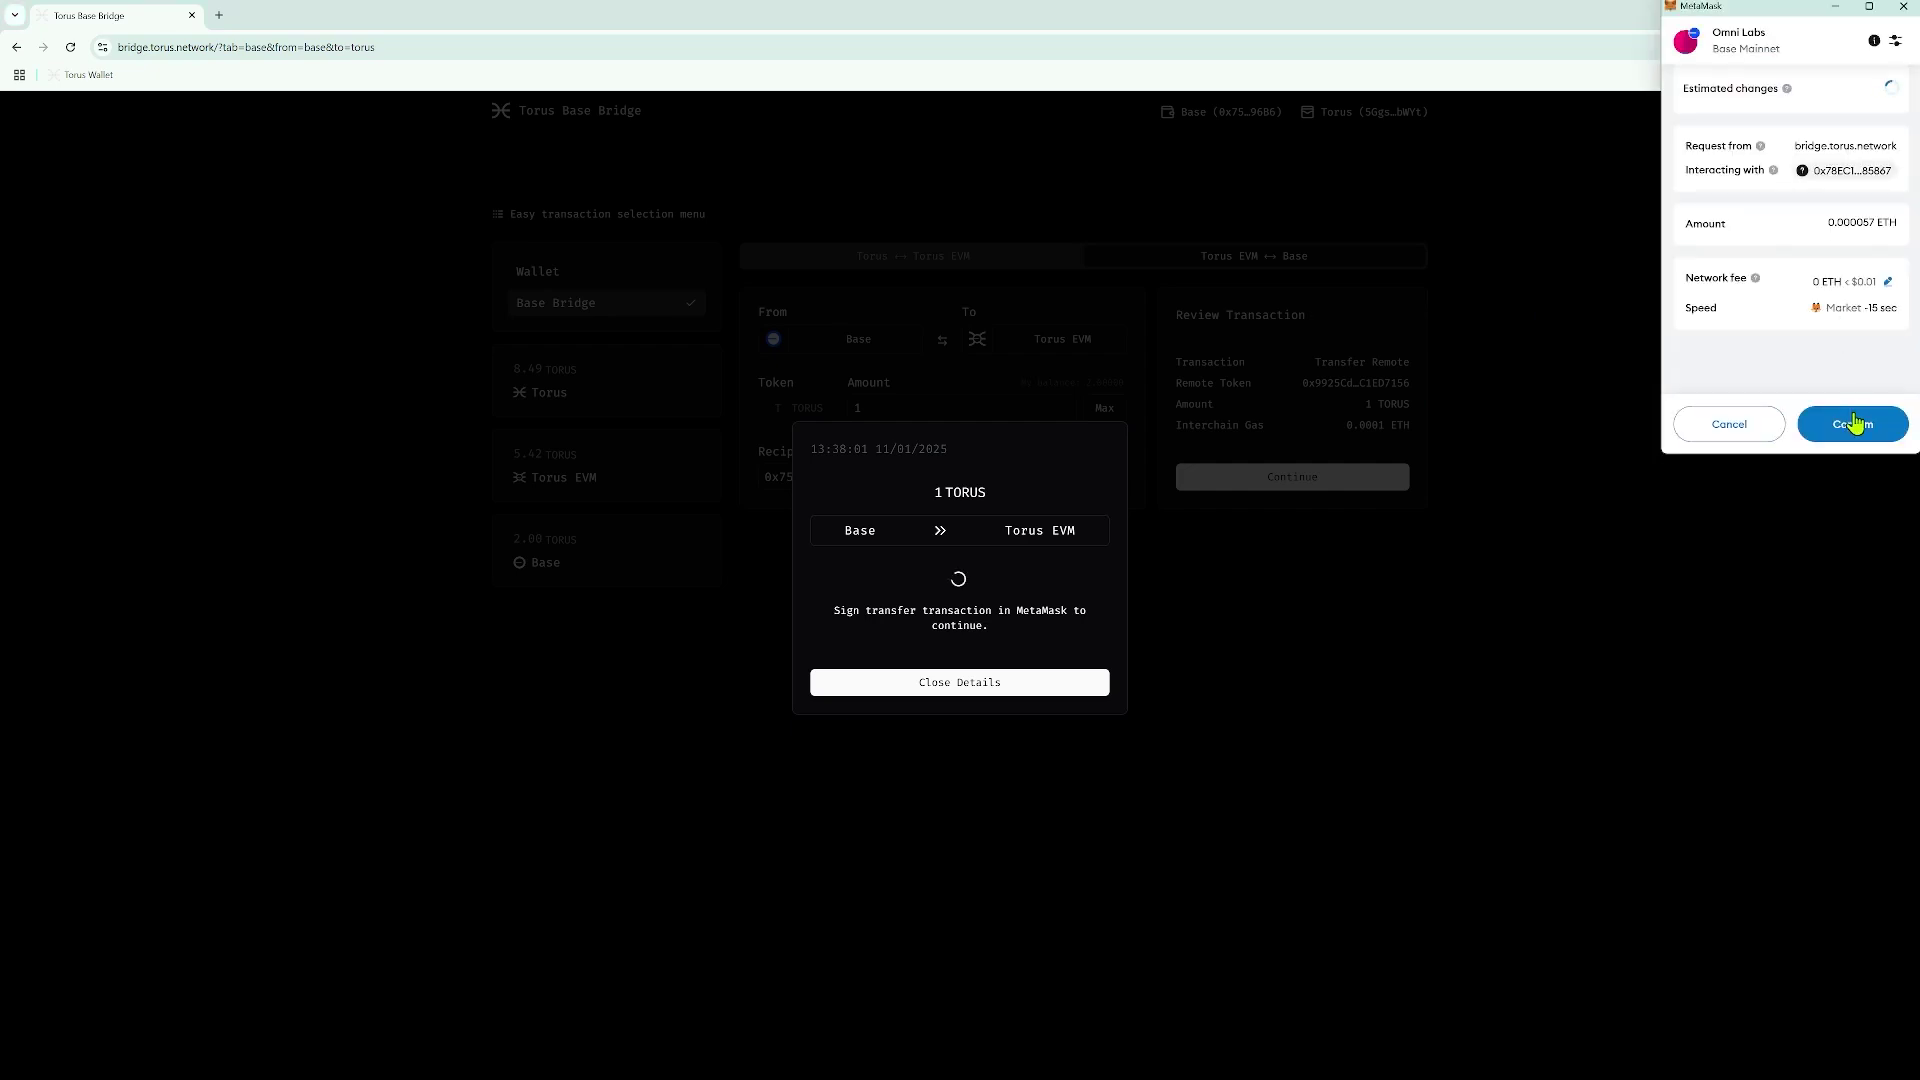
pyautogui.click(1853, 423)
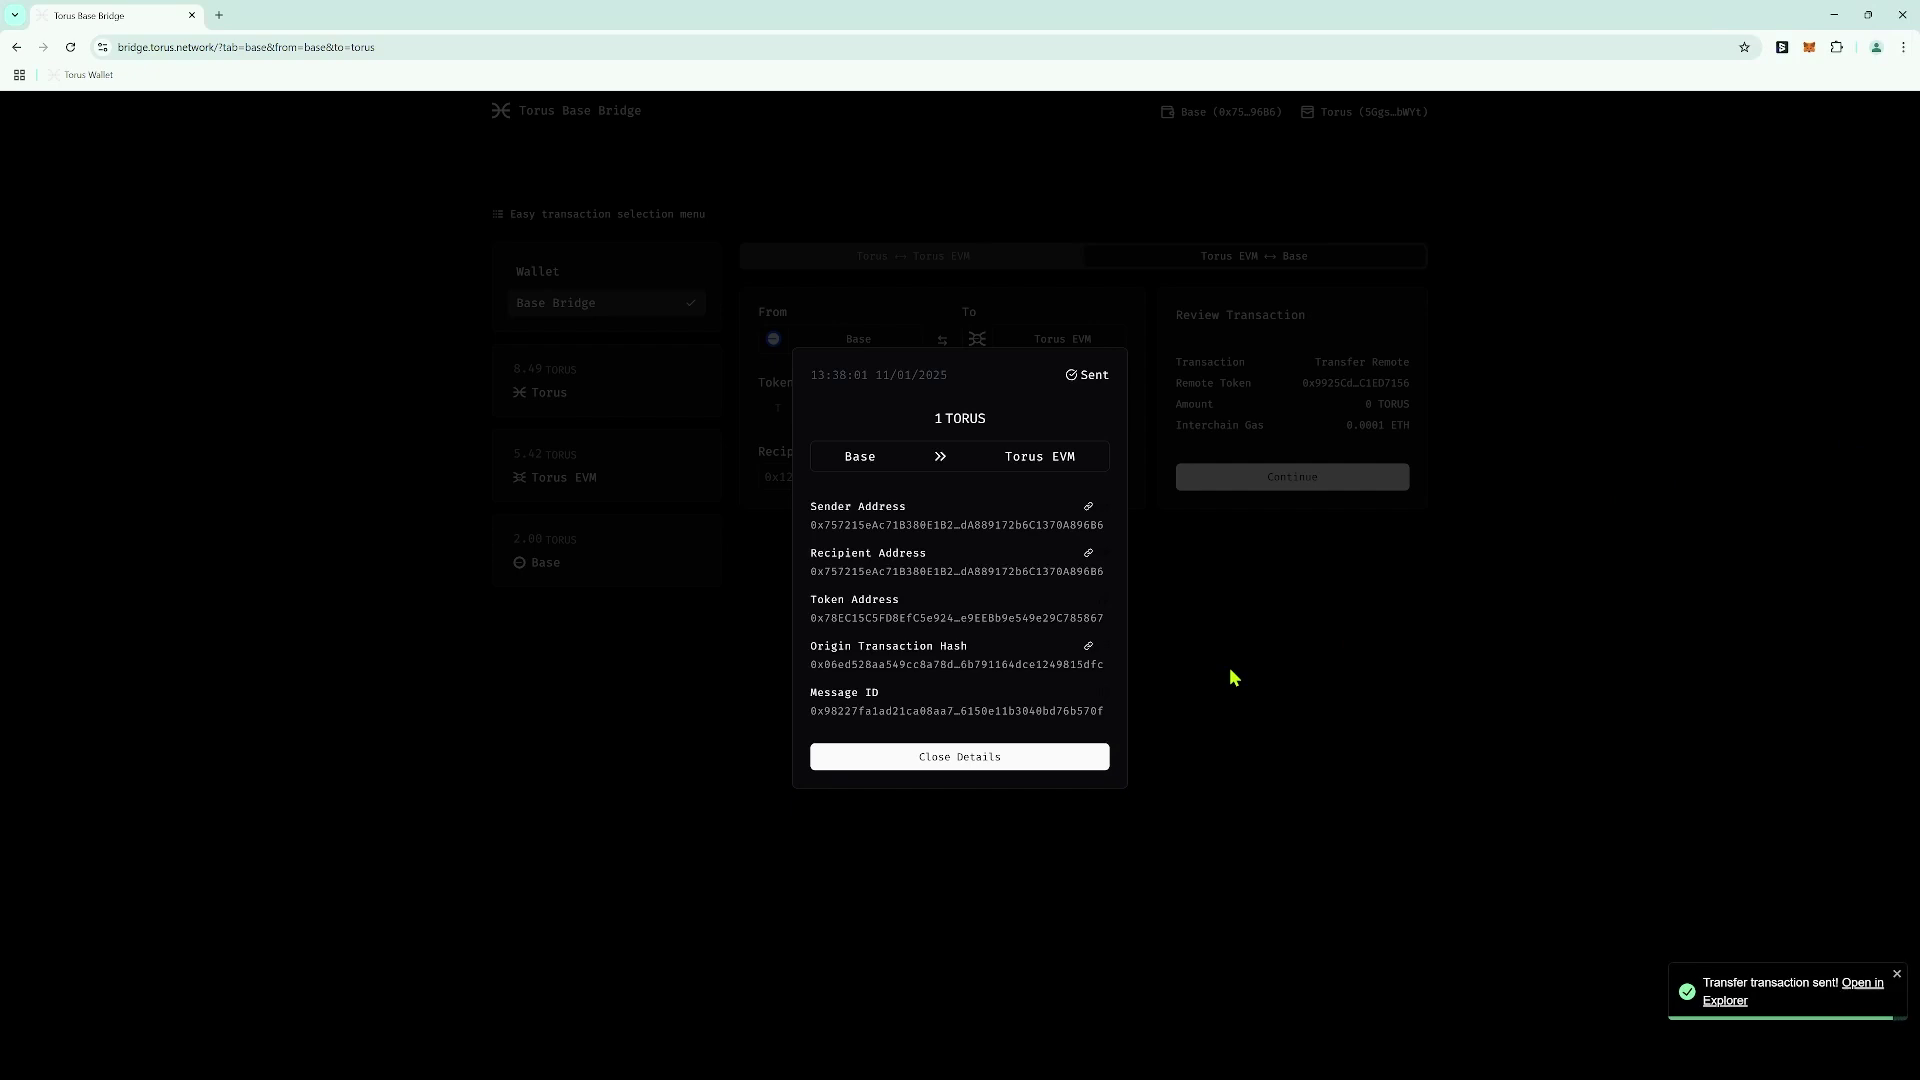
pyautogui.click(1100, 758)
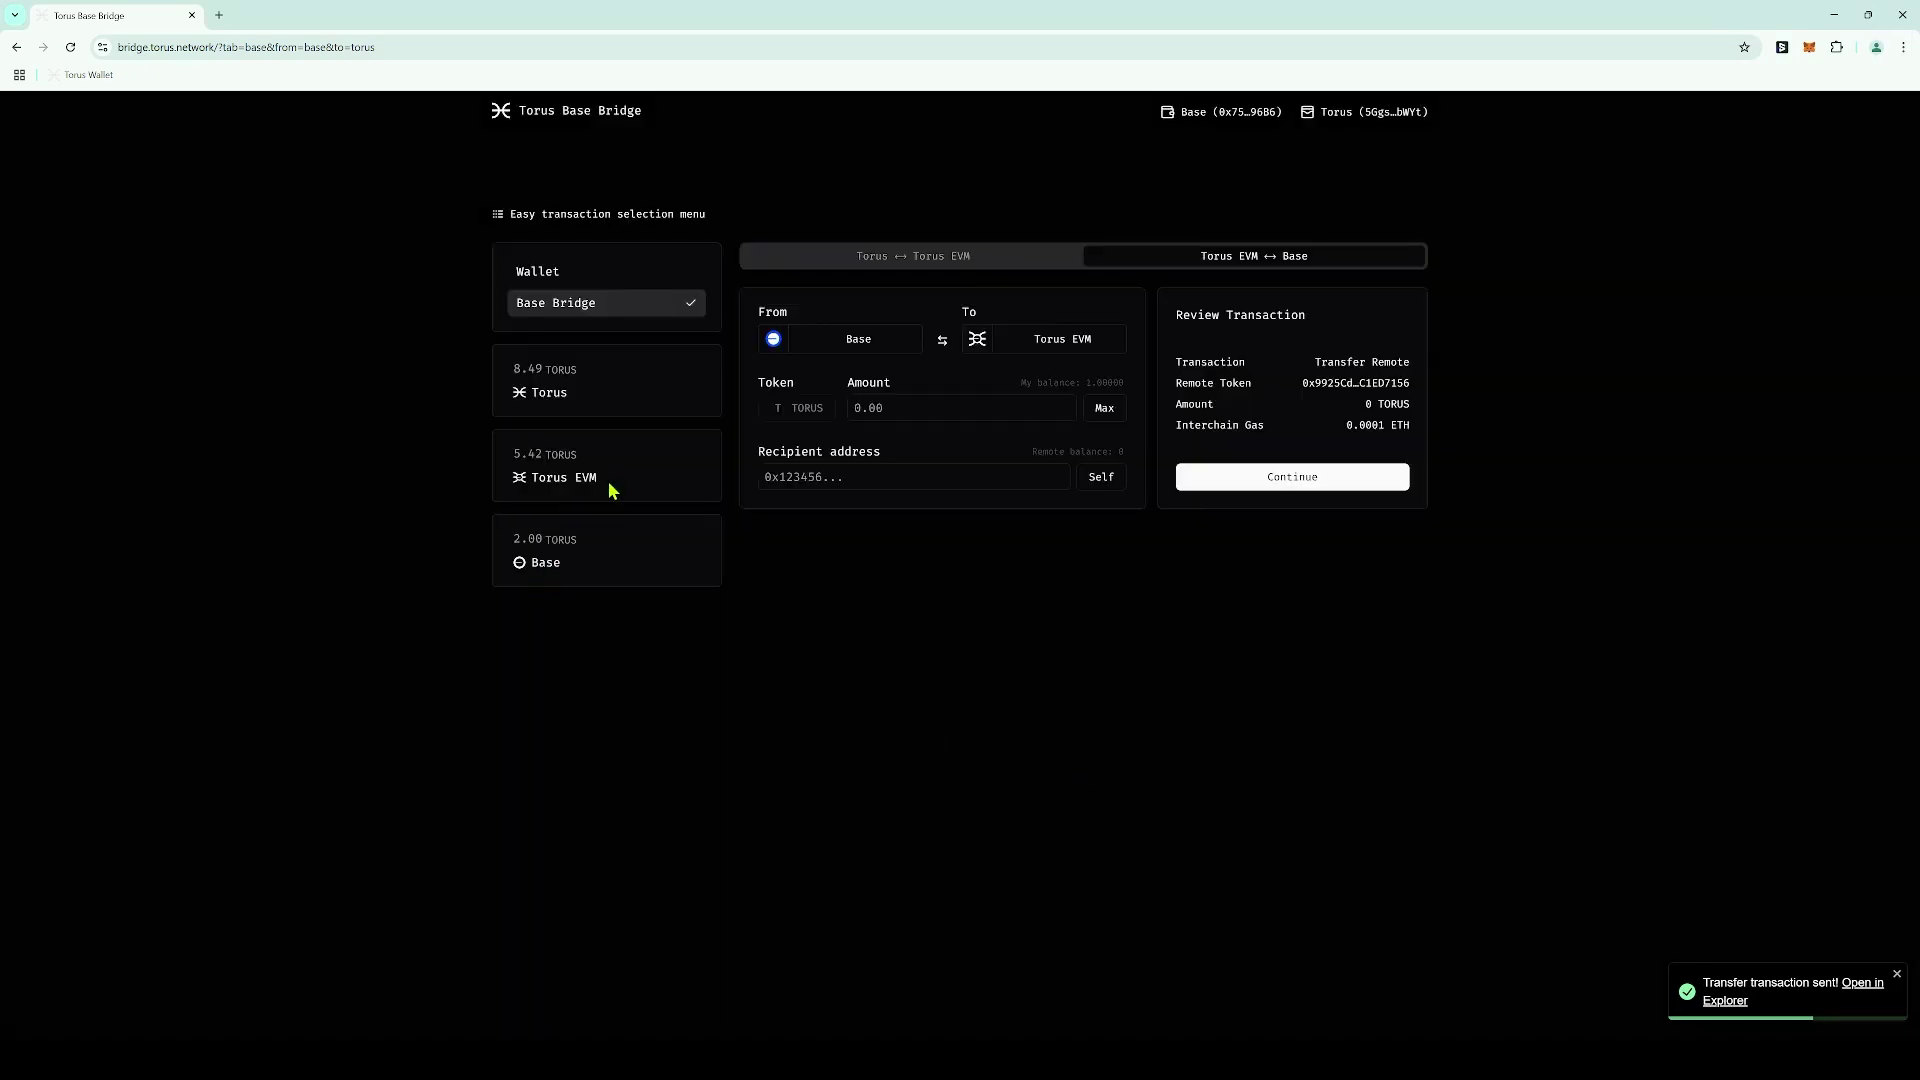
pyautogui.moveTo(608, 482); pyautogui.dragTo(502, 474)
pyautogui.click(650, 727)
# Withdraw 1 TORUS from Torus EVM to Torus and confirm it in MetaMask
pyautogui.click(606, 220)
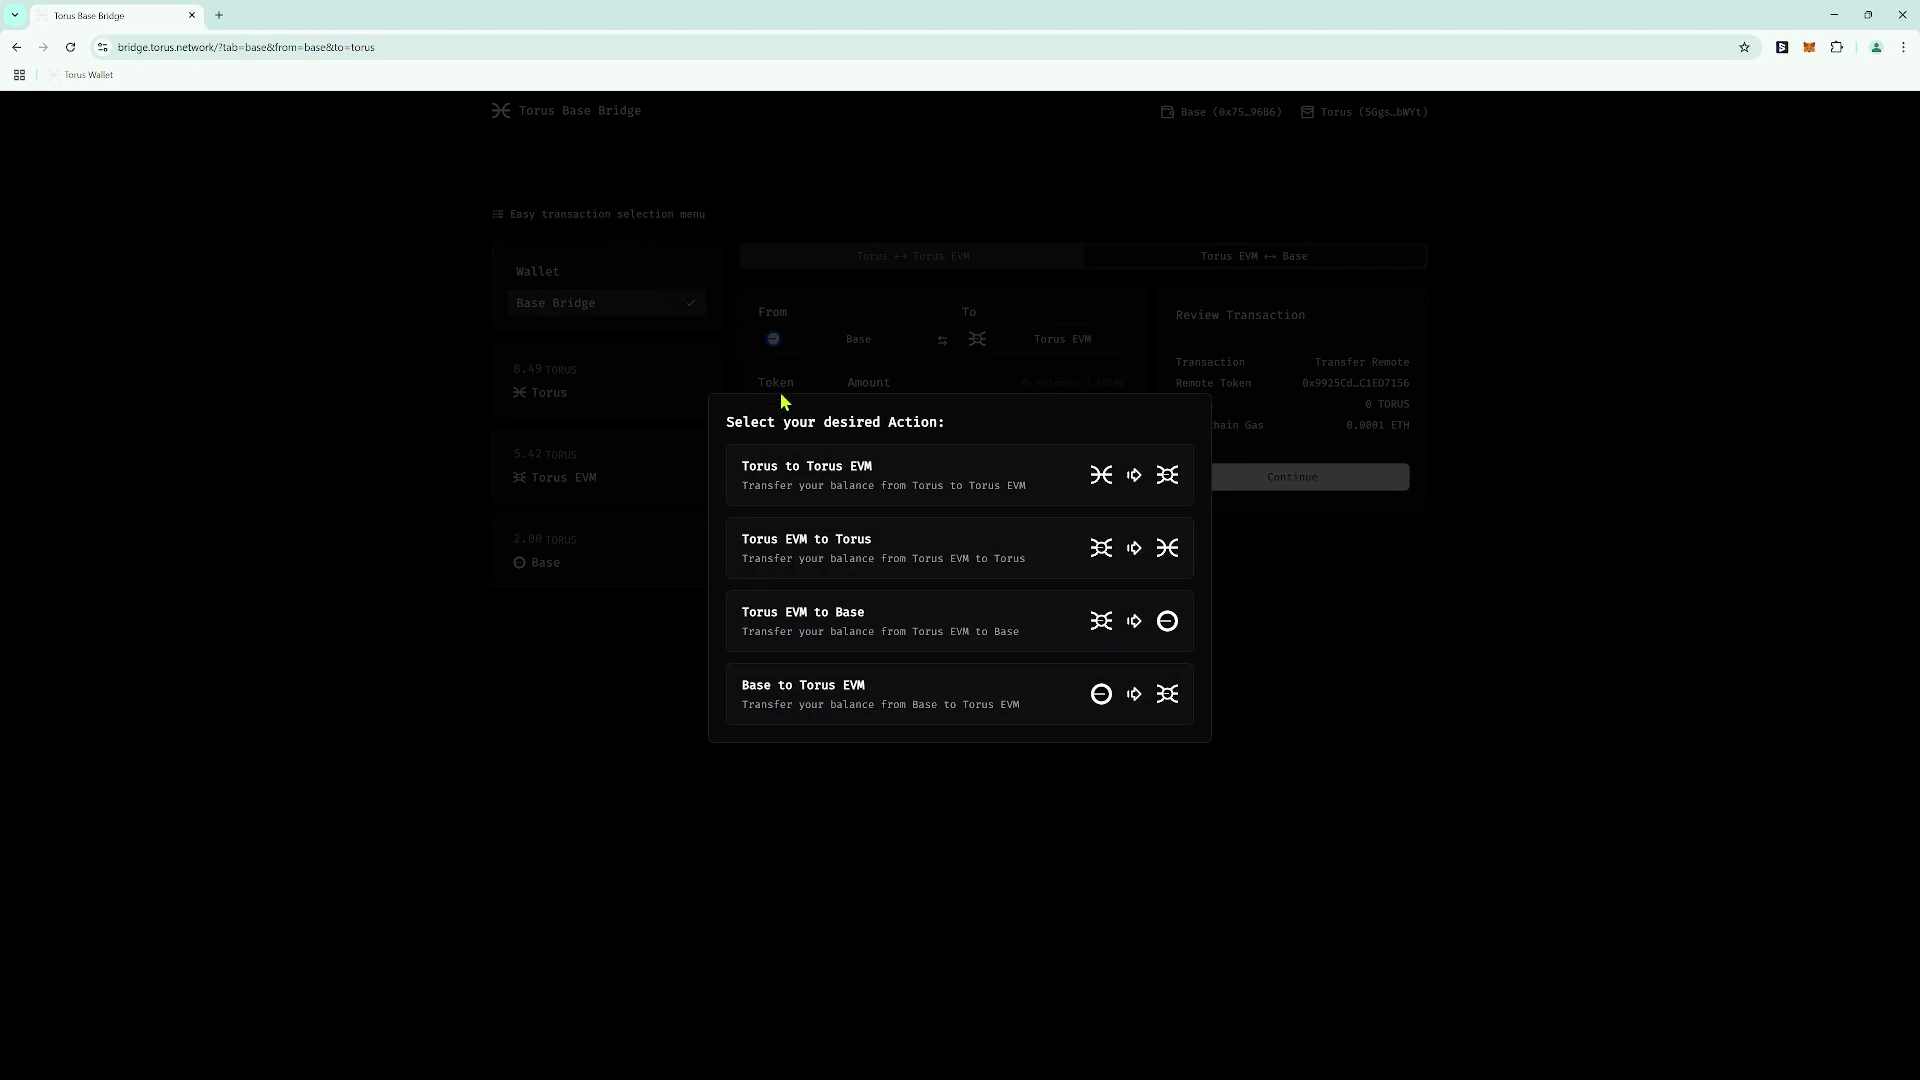
pyautogui.click(861, 551)
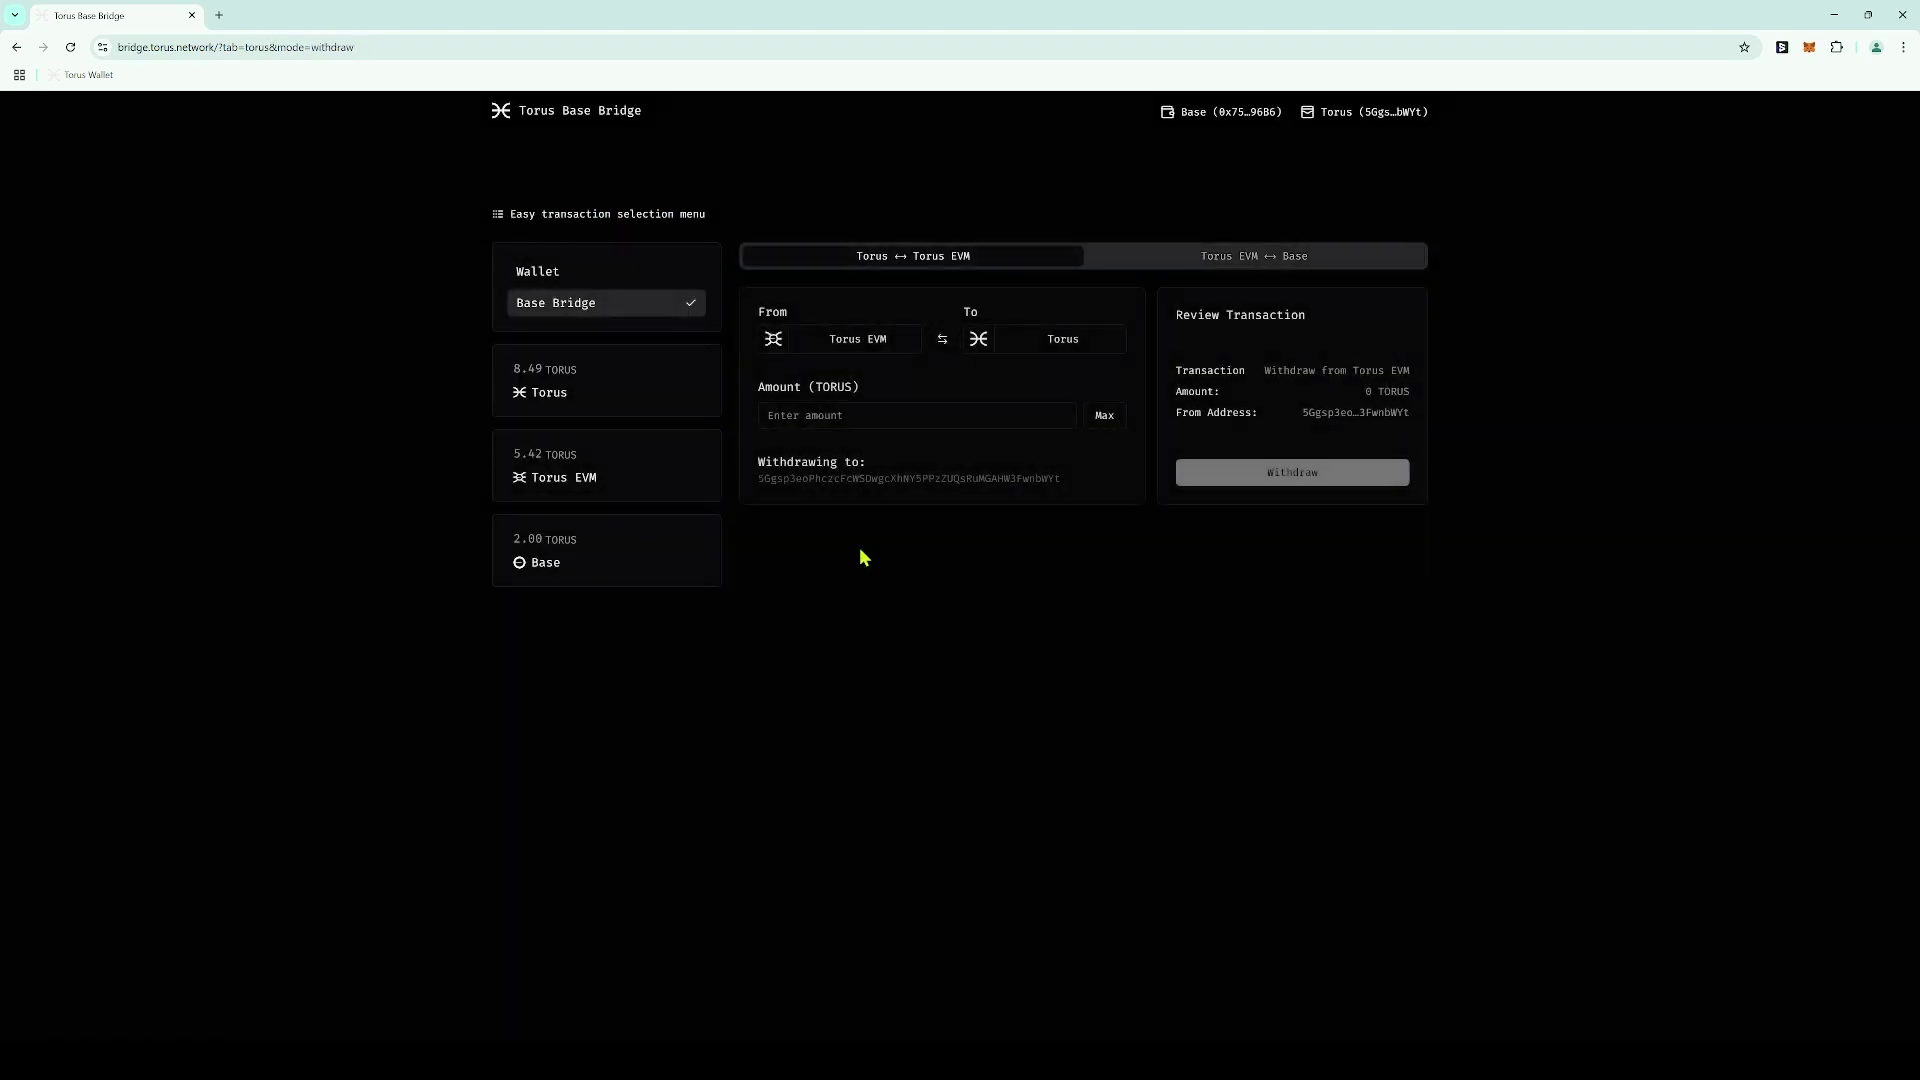
pyautogui.click(1022, 413)
pyautogui.write('1')
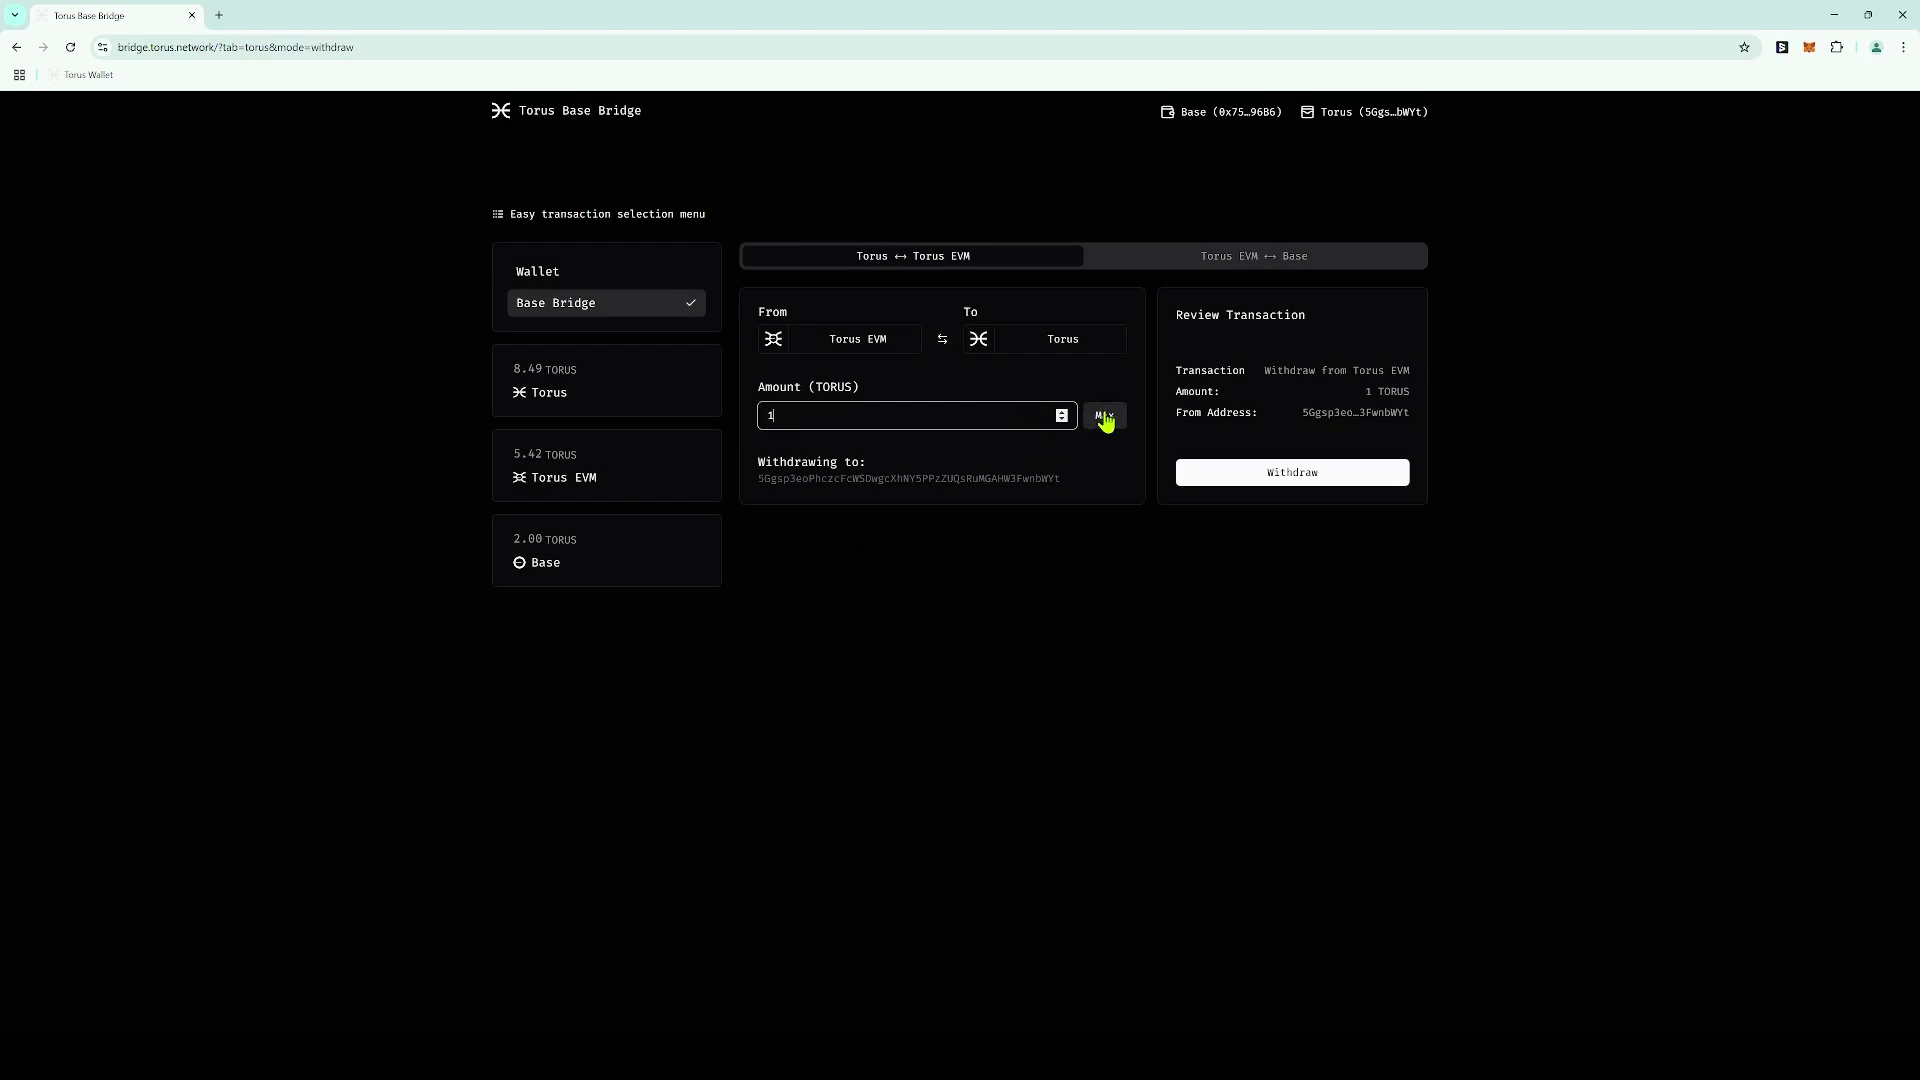
pyautogui.moveTo(1062, 478); pyautogui.dragTo(822, 493)
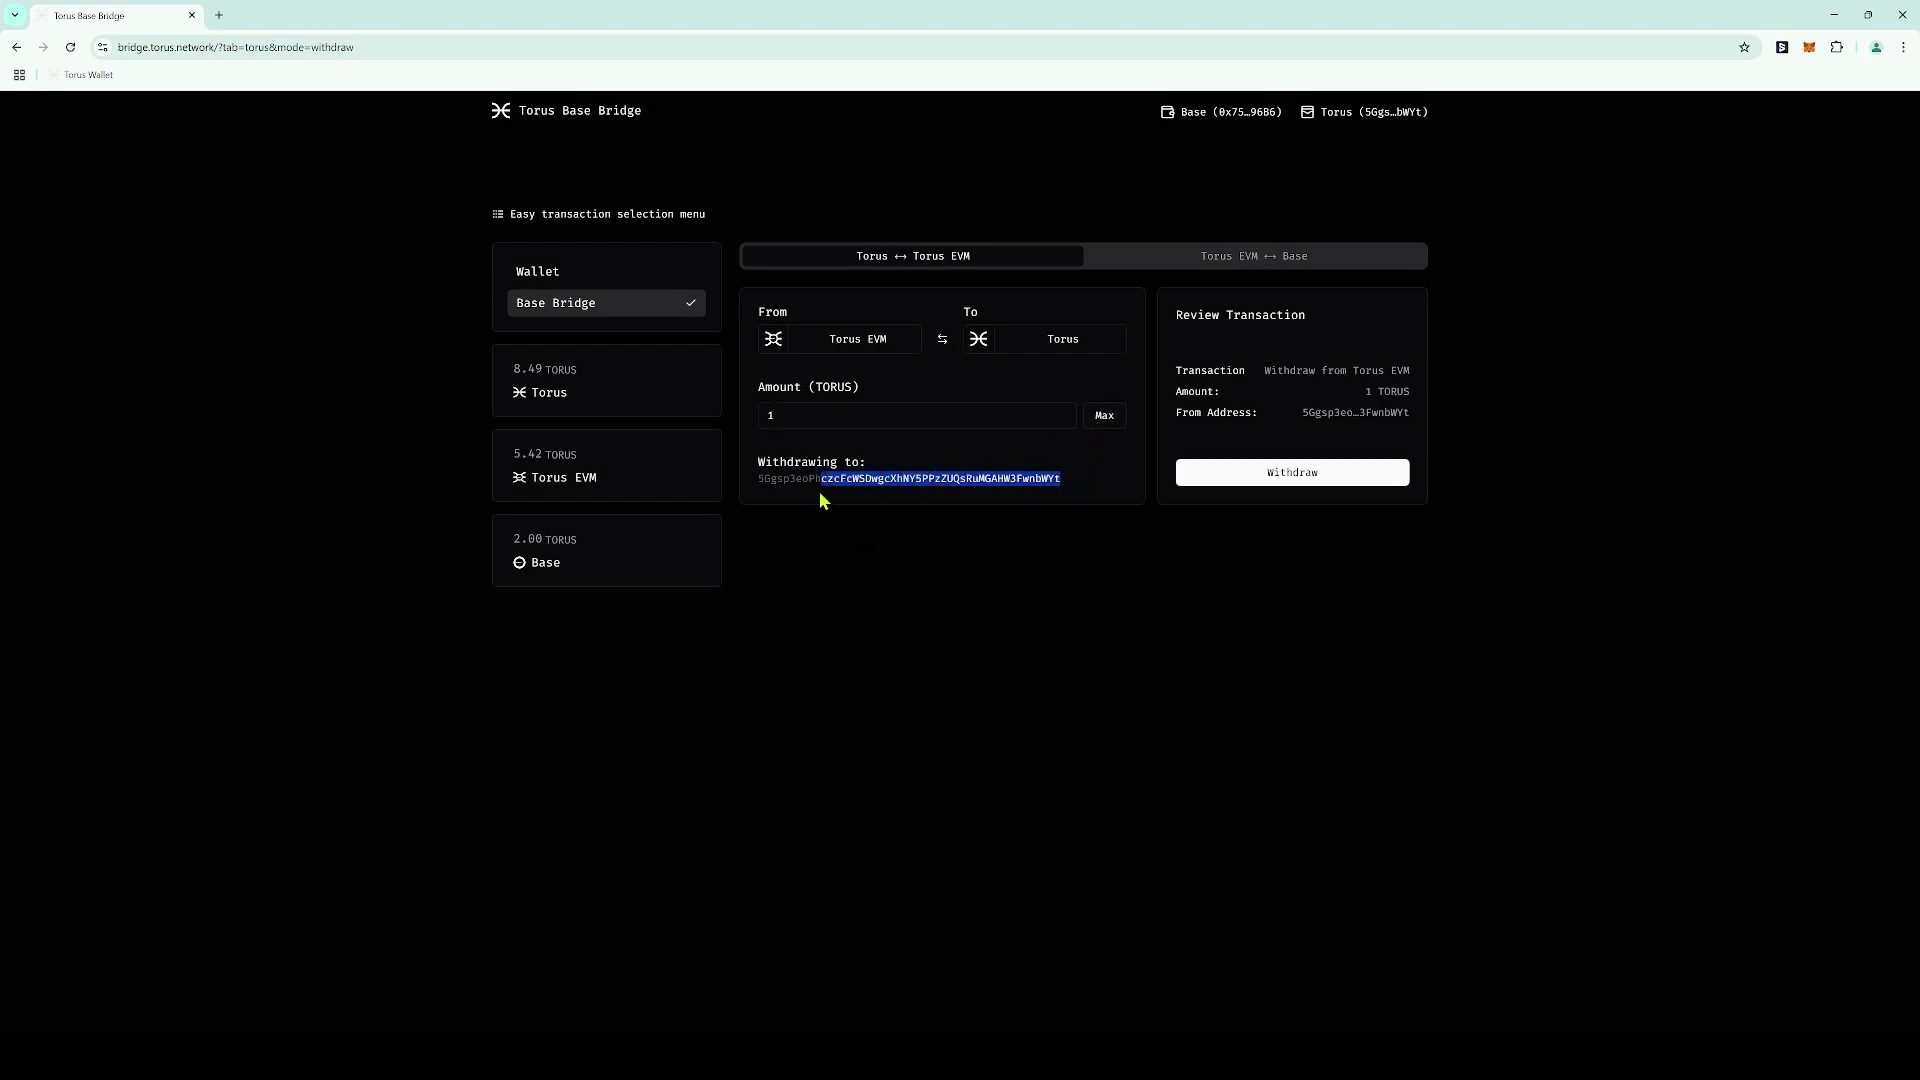
pyautogui.click(1103, 479)
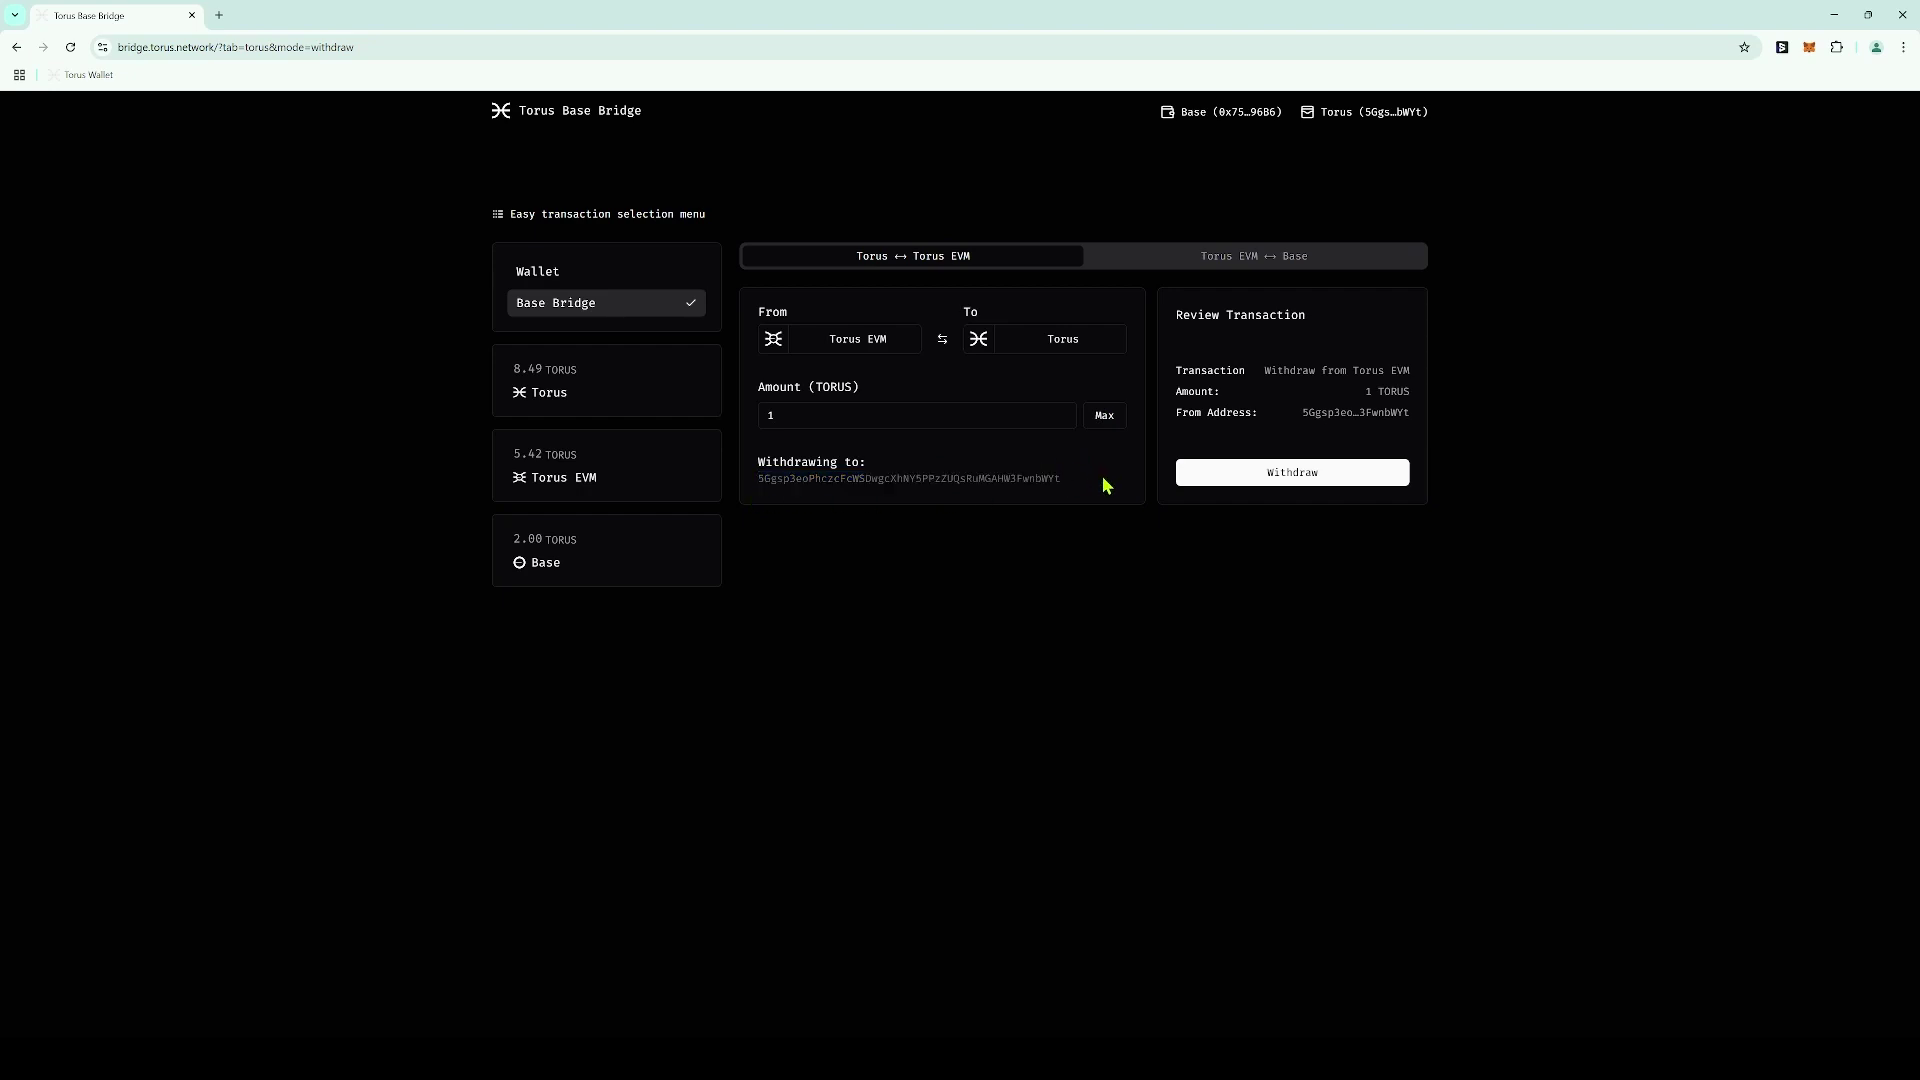
pyautogui.click(1268, 474)
pyautogui.click(1268, 474)
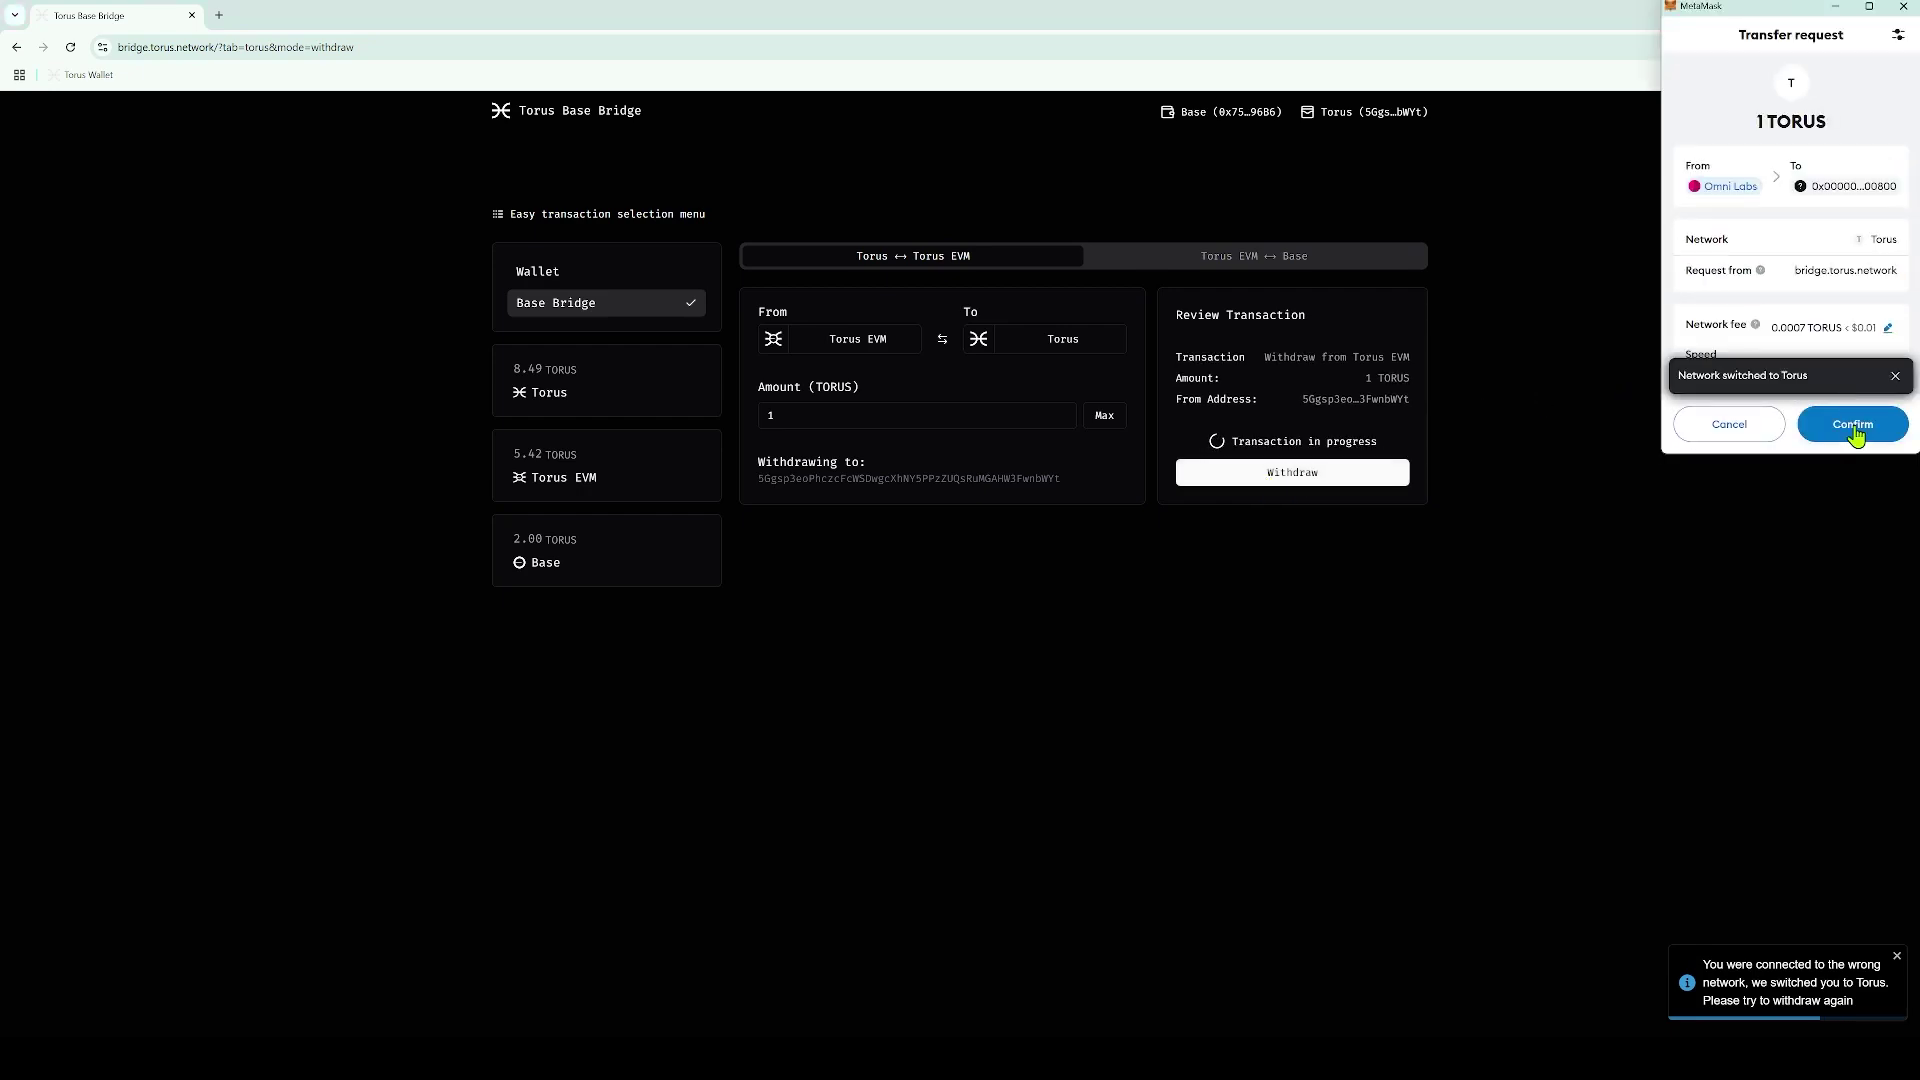
pyautogui.click(1852, 426)
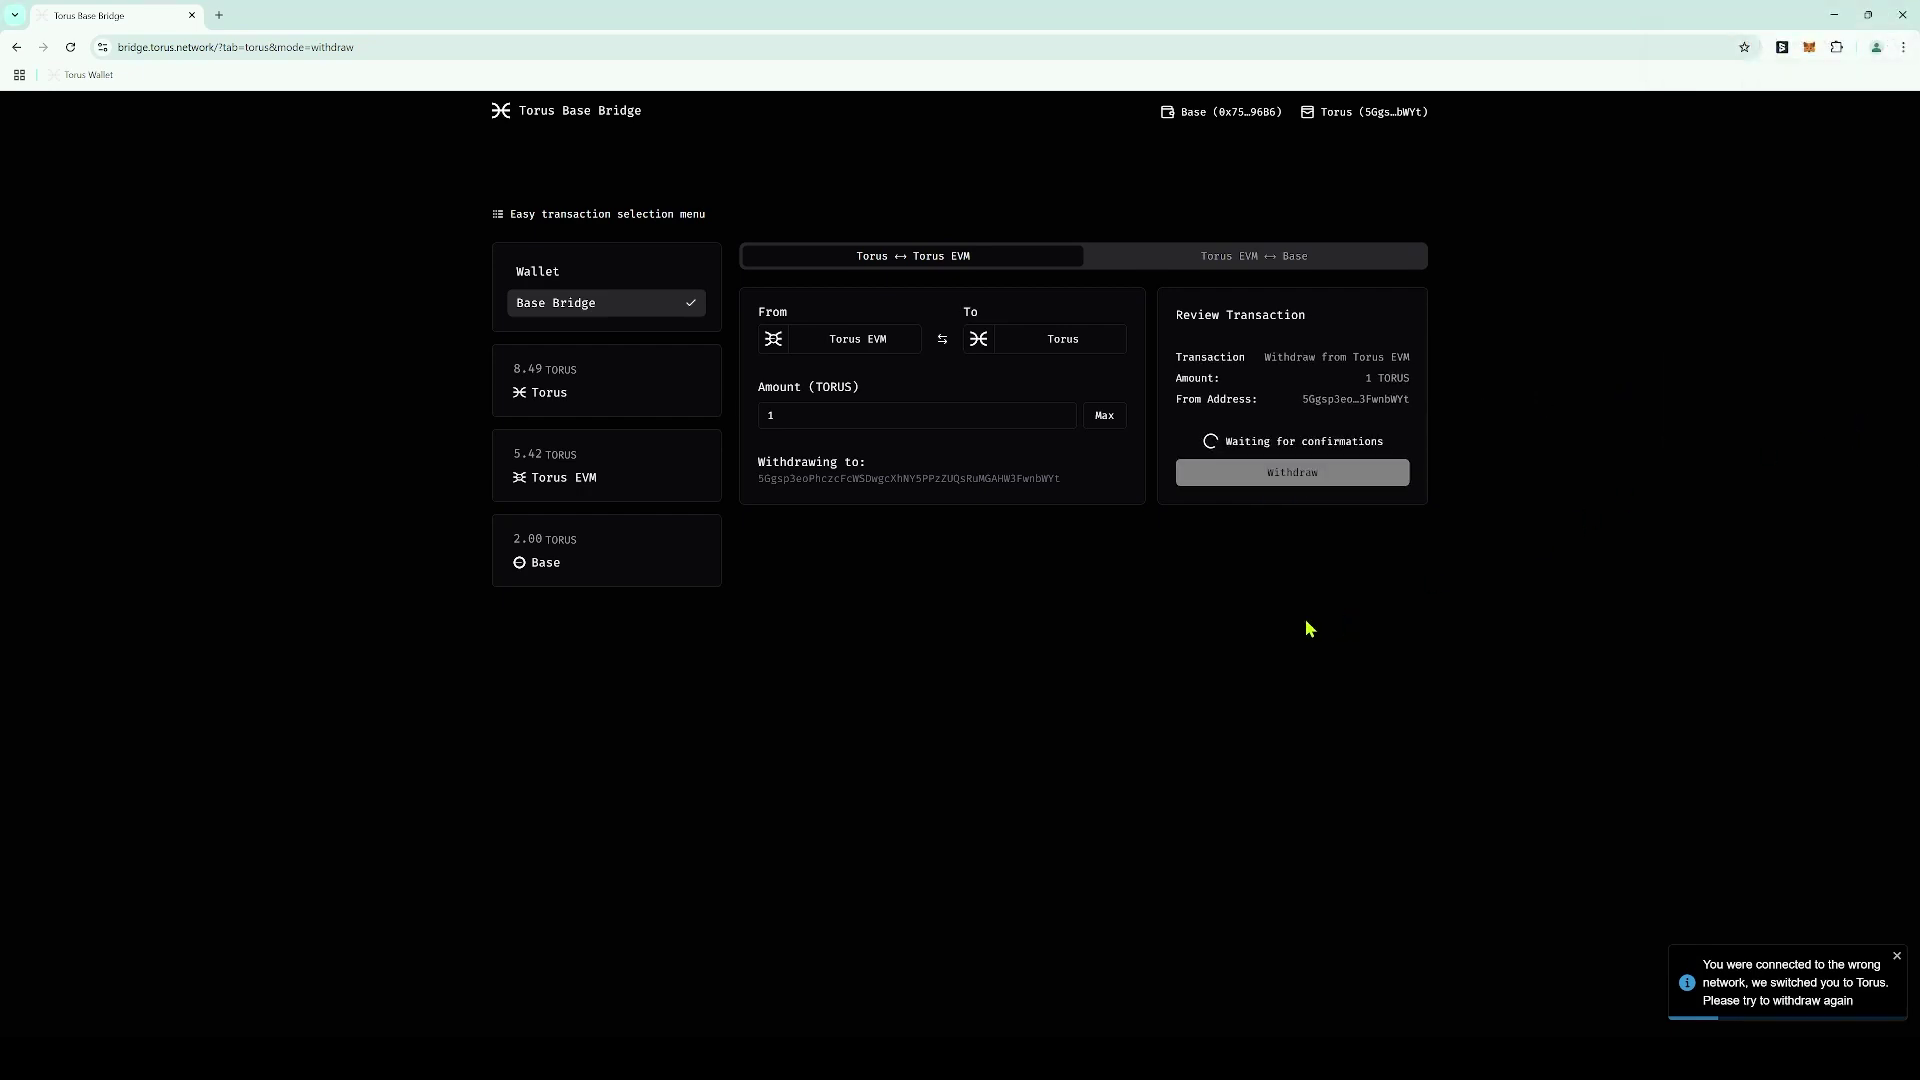